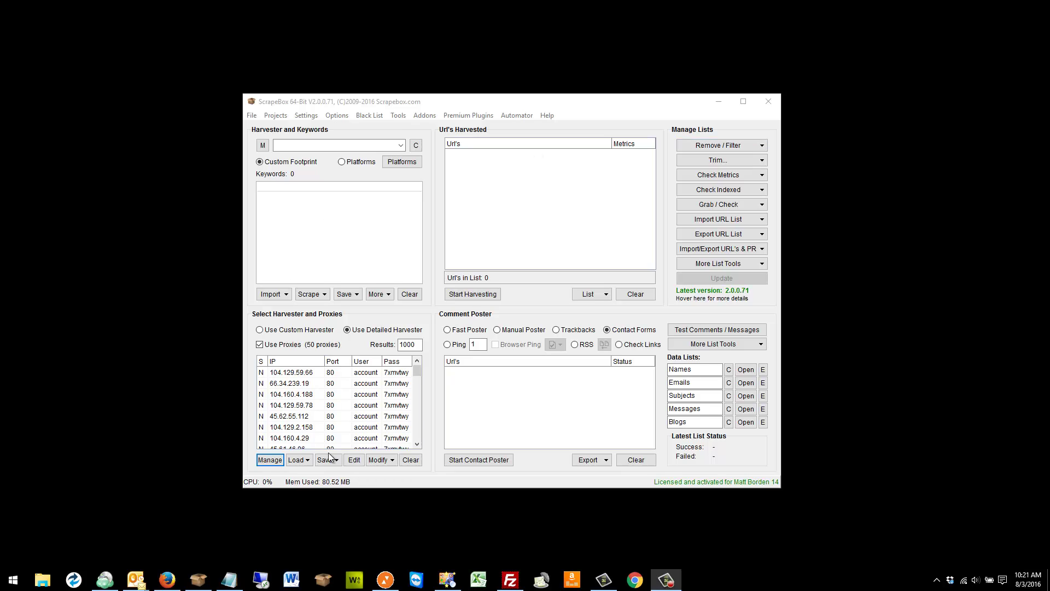
click(276, 464)
click(468, 115)
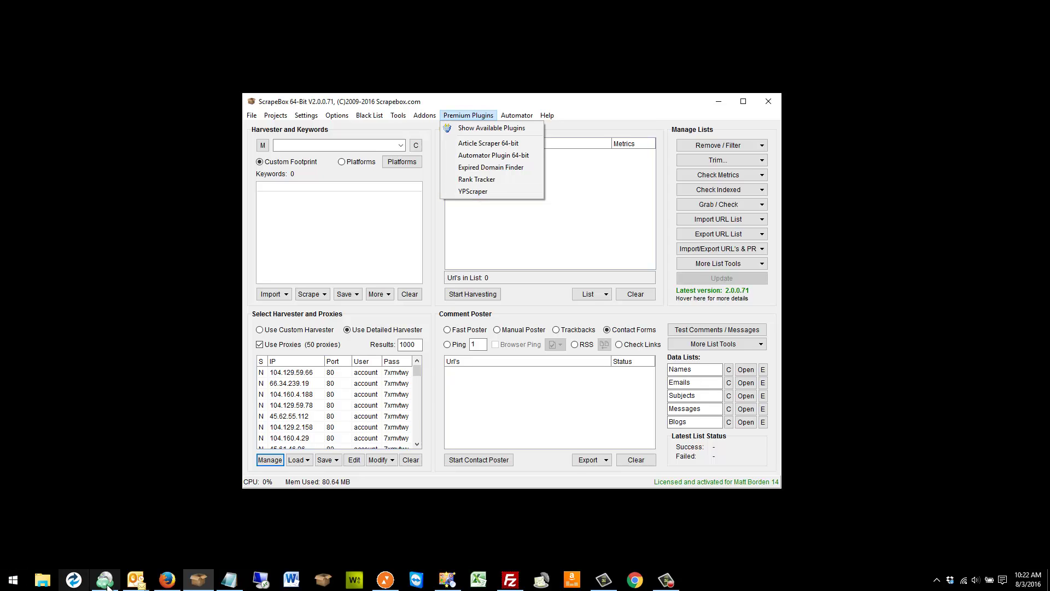
Switch to Firefox and search Google for "cars".
click(166, 580)
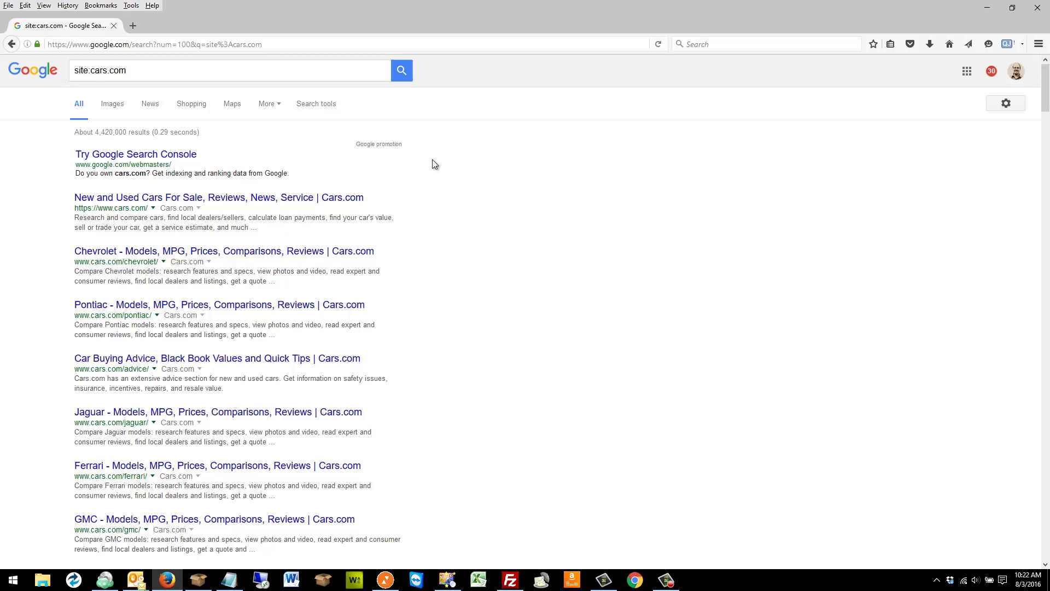
drag(159, 71, 1, 85)
text(cars)
key(Return)
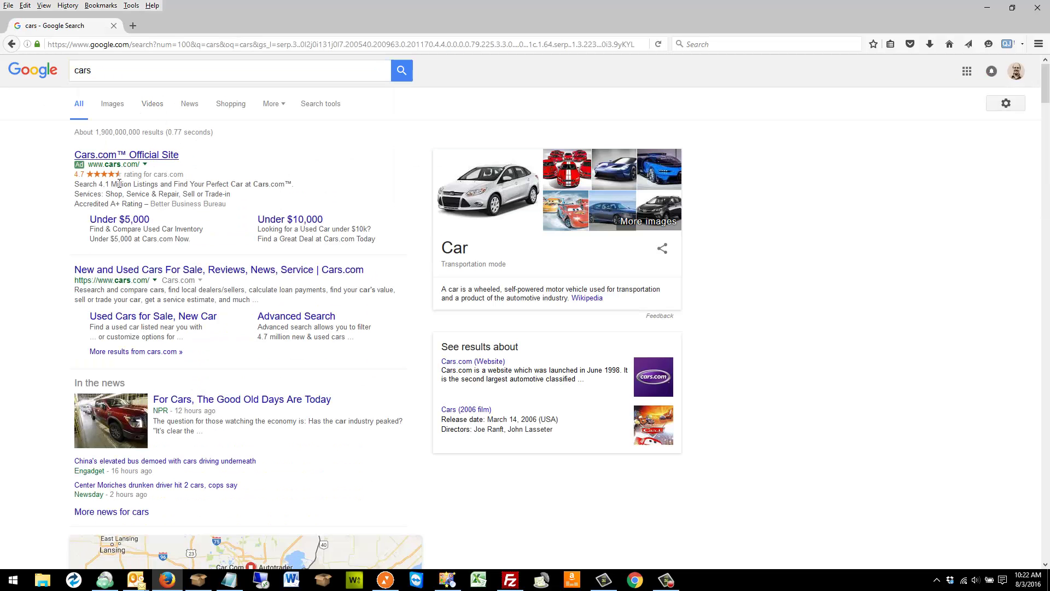
Replace the Google query with "site:cars.com" and run the search.
drag(131, 71, 1, 85)
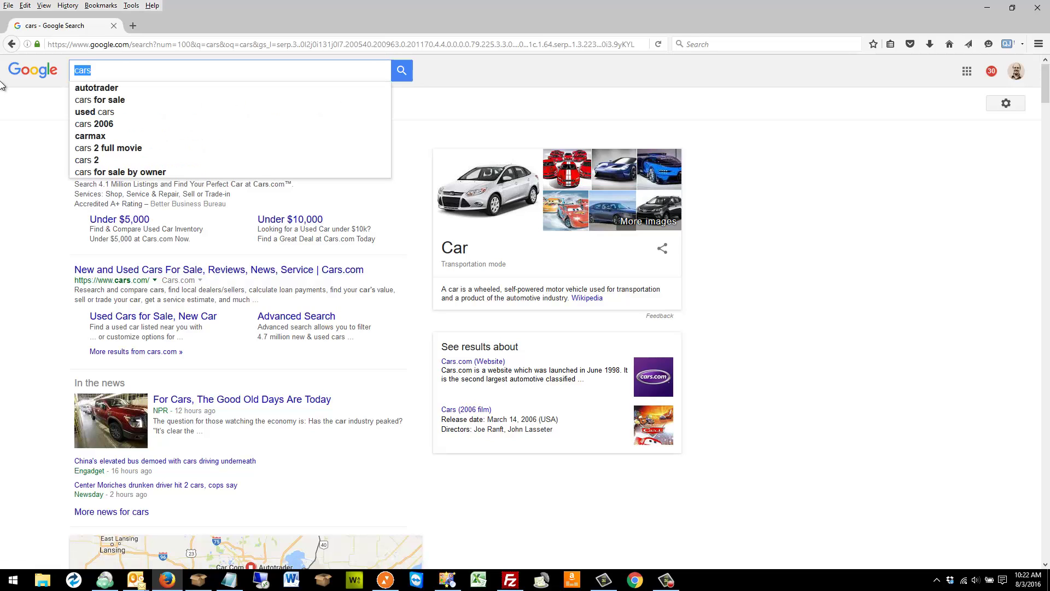
text(site:)
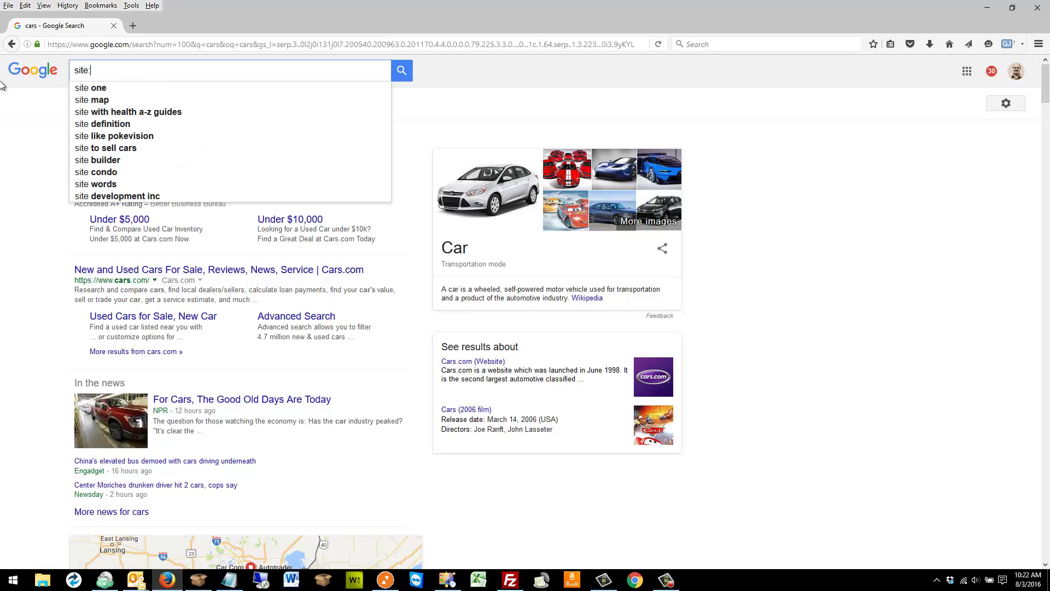
text(cars.com)
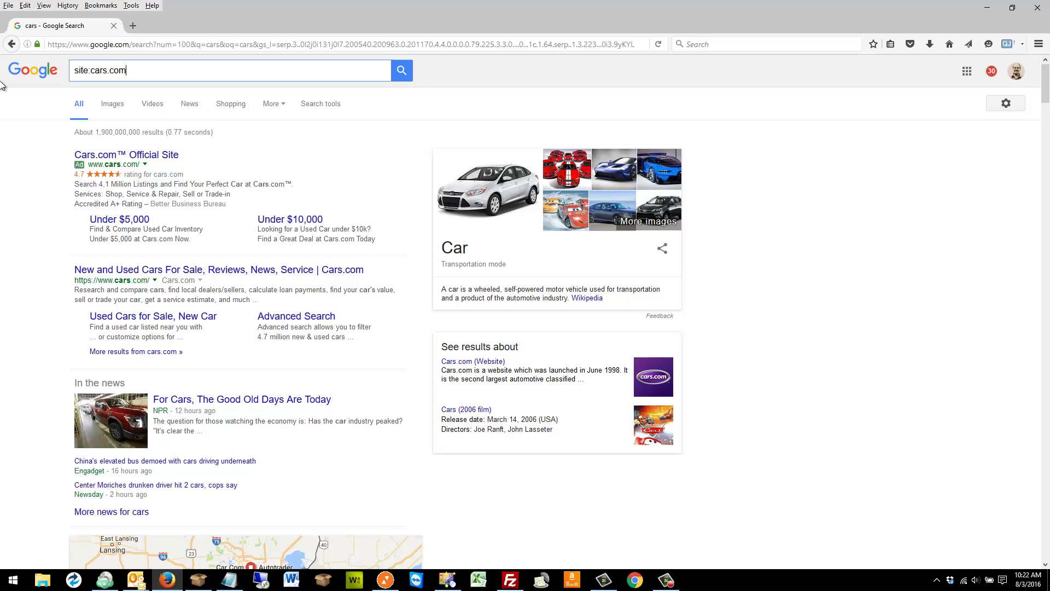
key(Return)
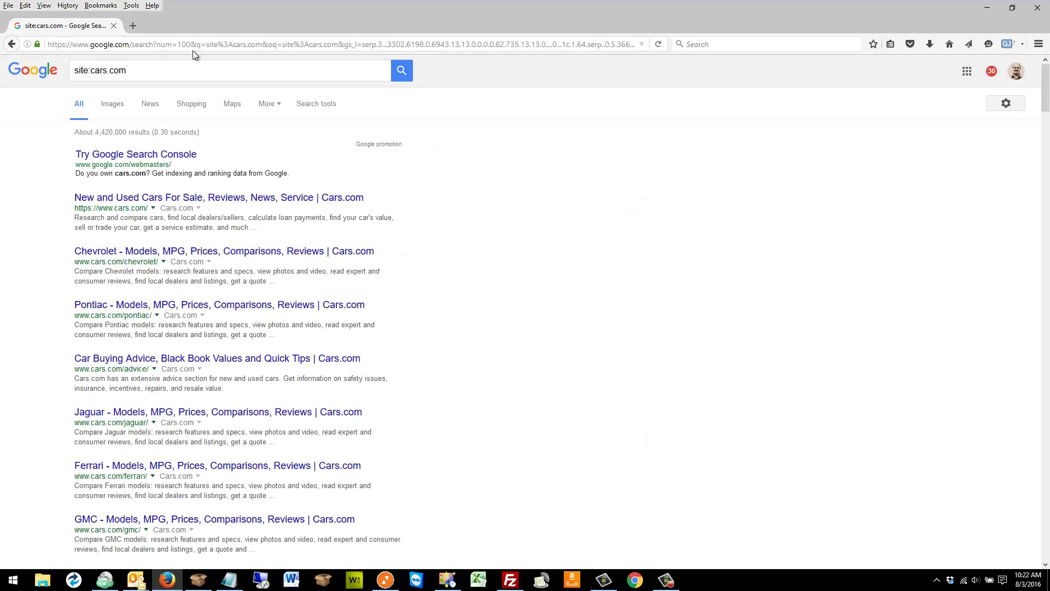
click(258, 45)
drag(263, 44, 190, 32)
key(ctrl+c)
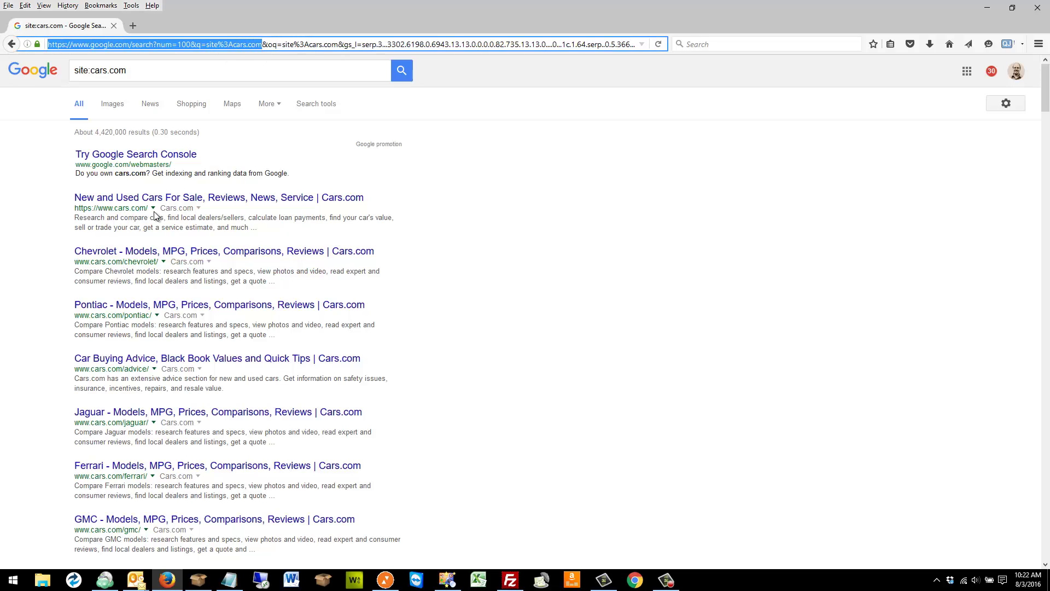
triple_click(282, 45)
key(BackSpace)
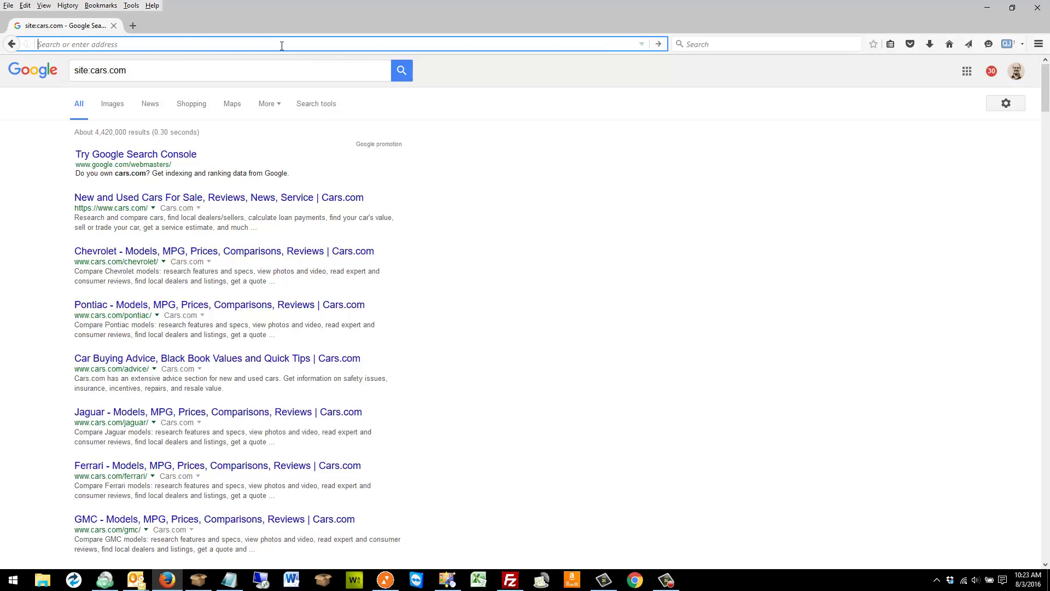
key(ctrl+v)
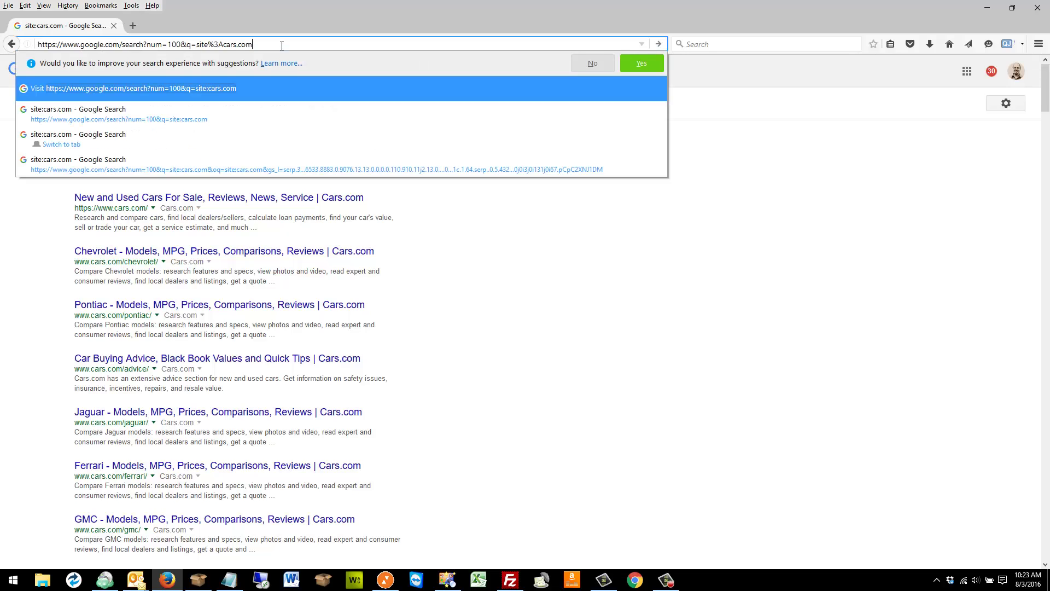
key(Return)
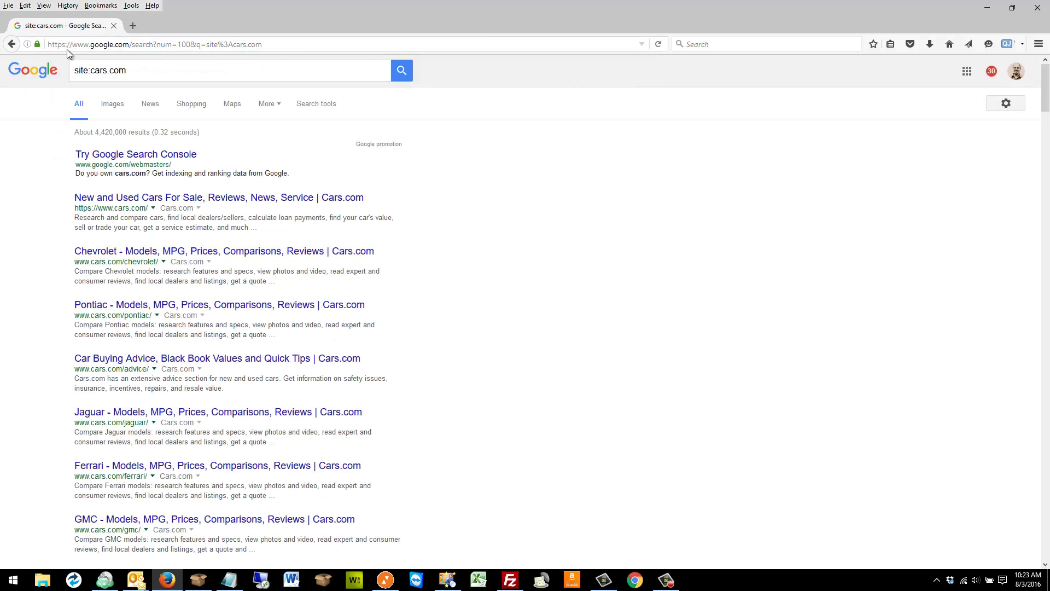
Examine the num=100 and q=site%3Acars.com parts of the search address, and copy the whole shortened URL.
drag(157, 44, 282, 39)
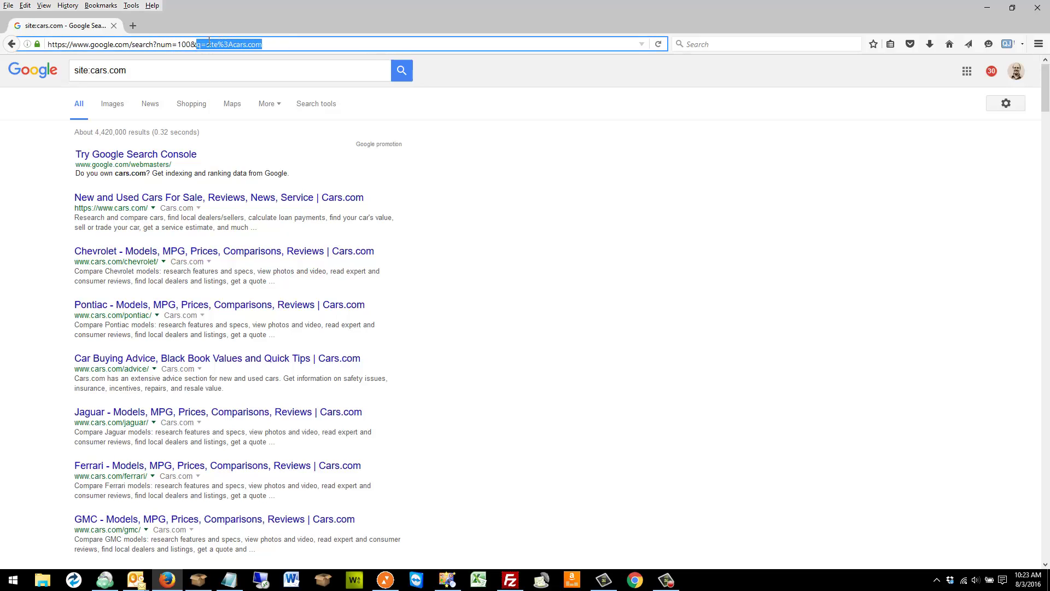
click(189, 44)
drag(190, 44, 157, 44)
click(240, 44)
drag(263, 44, 28, 44)
key(ctrl+c)
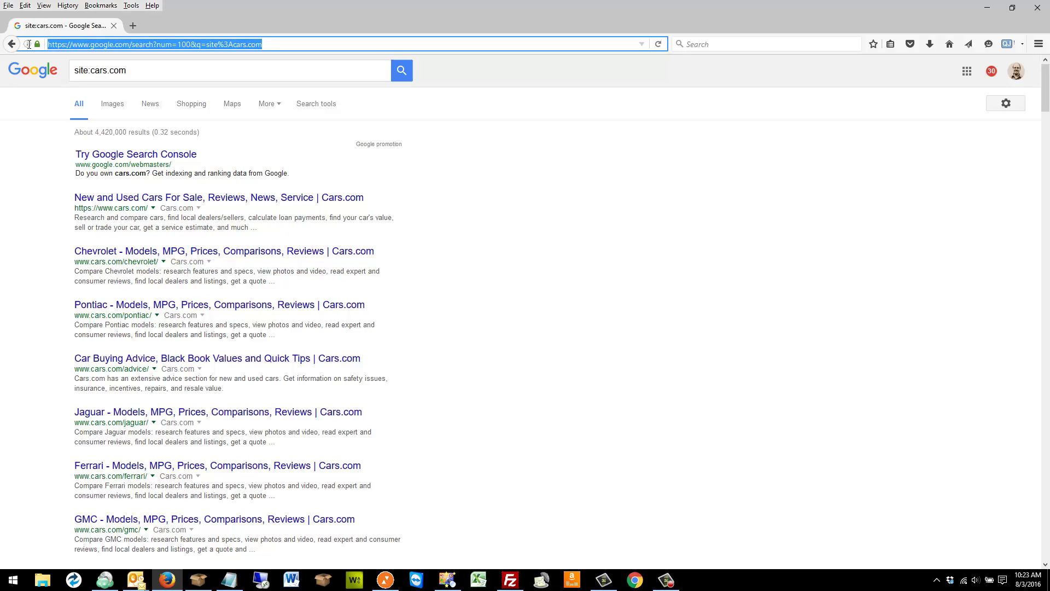
Switch to ScrapeBox and, in the ProxyManager configuration, replace the URL to test against with the copied site:cars.com search address.
click(198, 580)
click(271, 460)
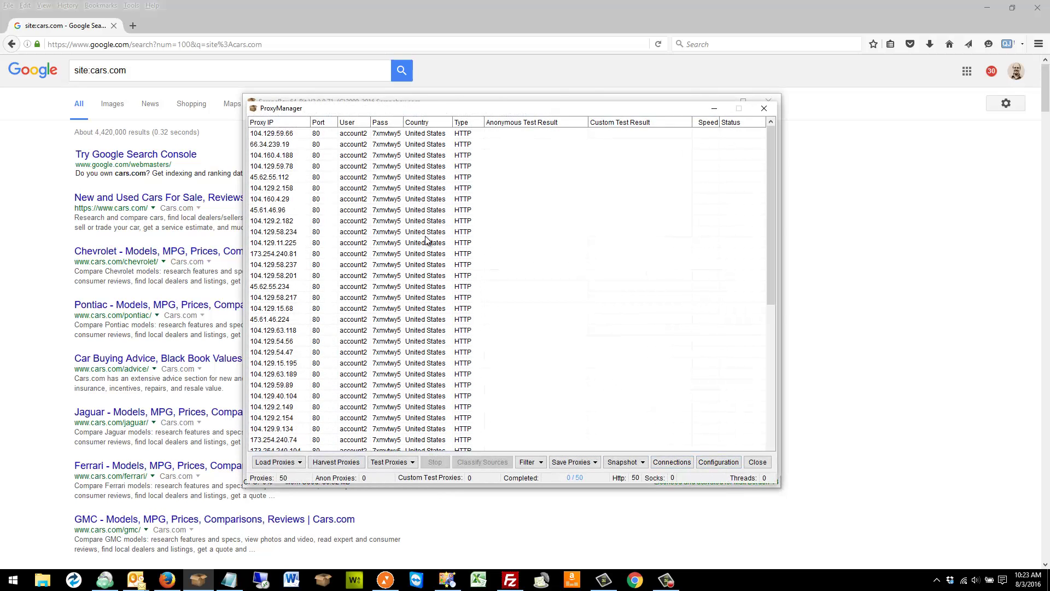
click(719, 461)
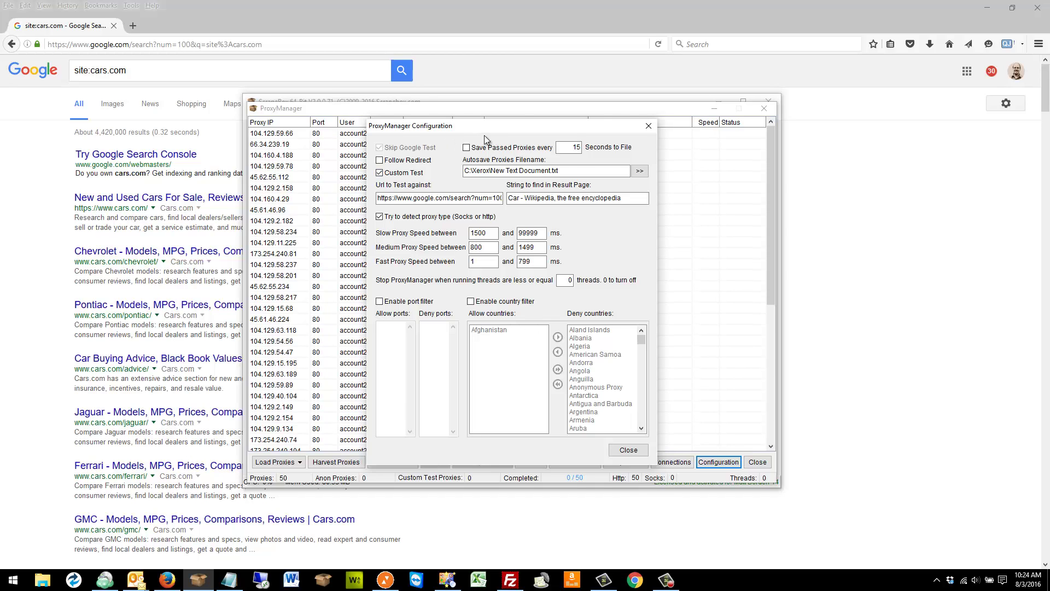
drag(484, 129, 478, 202)
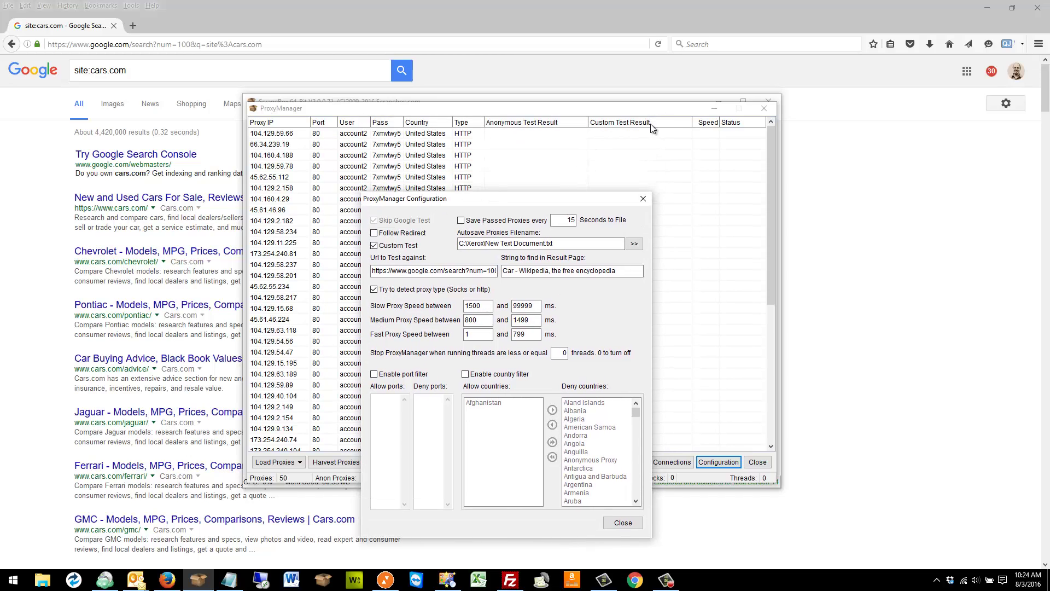
drag(540, 198, 524, 127)
click(357, 200)
drag(357, 199, 482, 199)
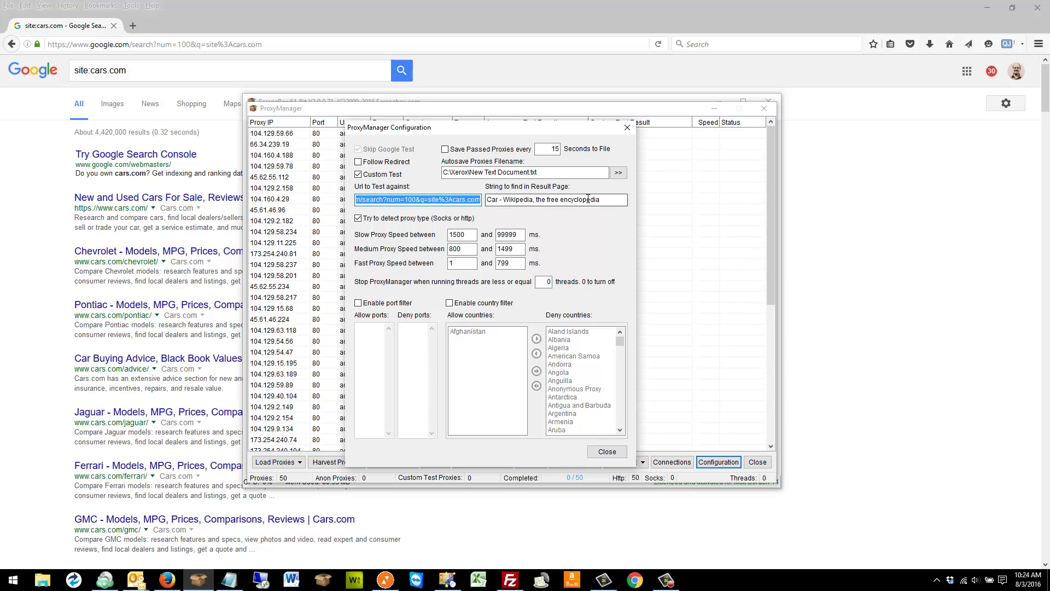
key(Delete)
key(ctrl+v)
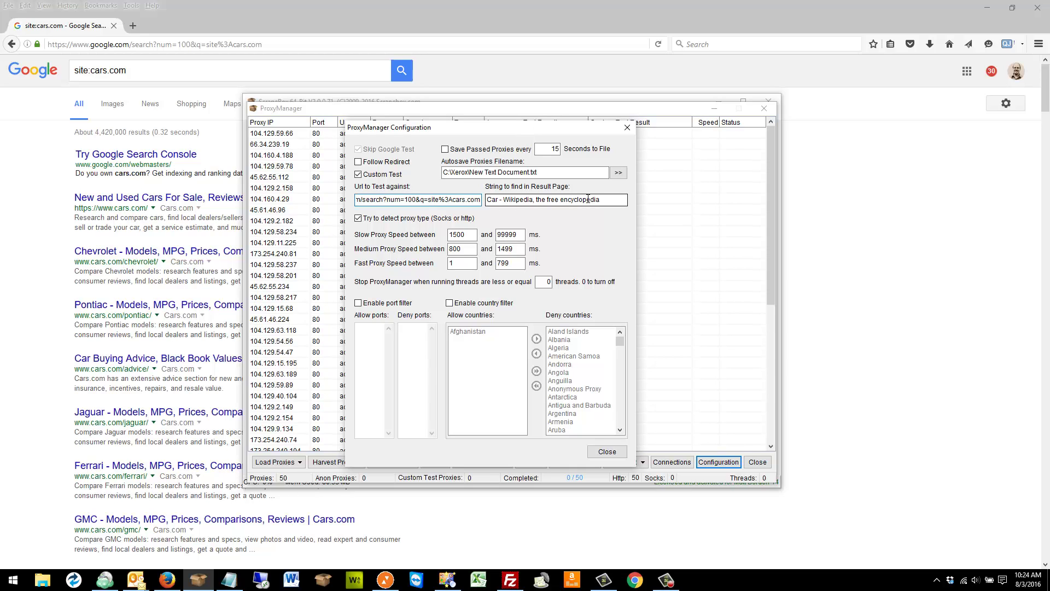
Copy "New and Used Cars For Sale" from the first Google result into ProxyManager's string to find in the result page, and close the configuration.
click(58, 221)
drag(75, 200, 204, 201)
key(ctrl+c)
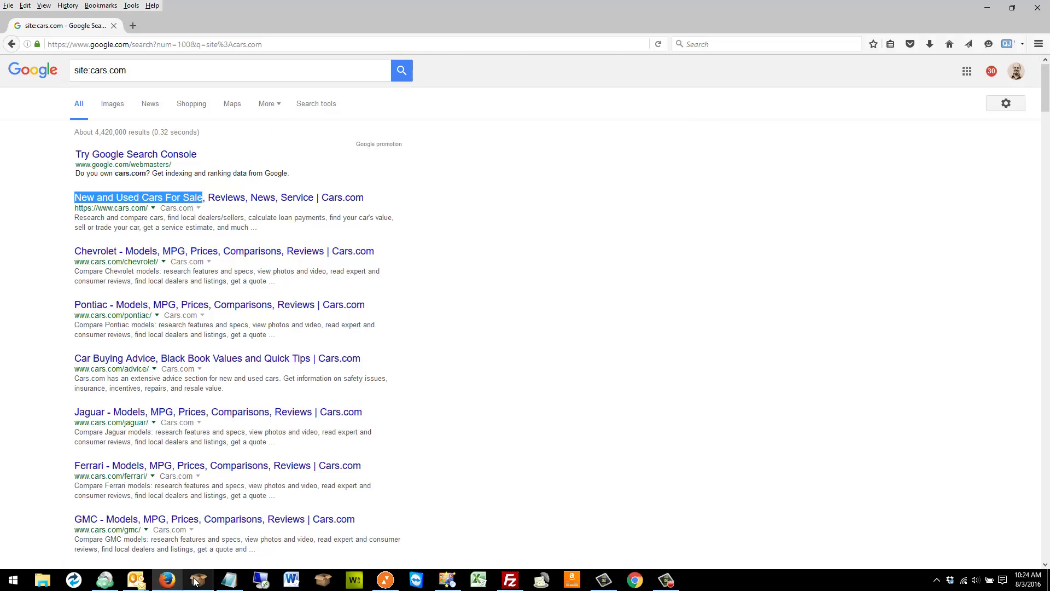
mouse_move(196, 582)
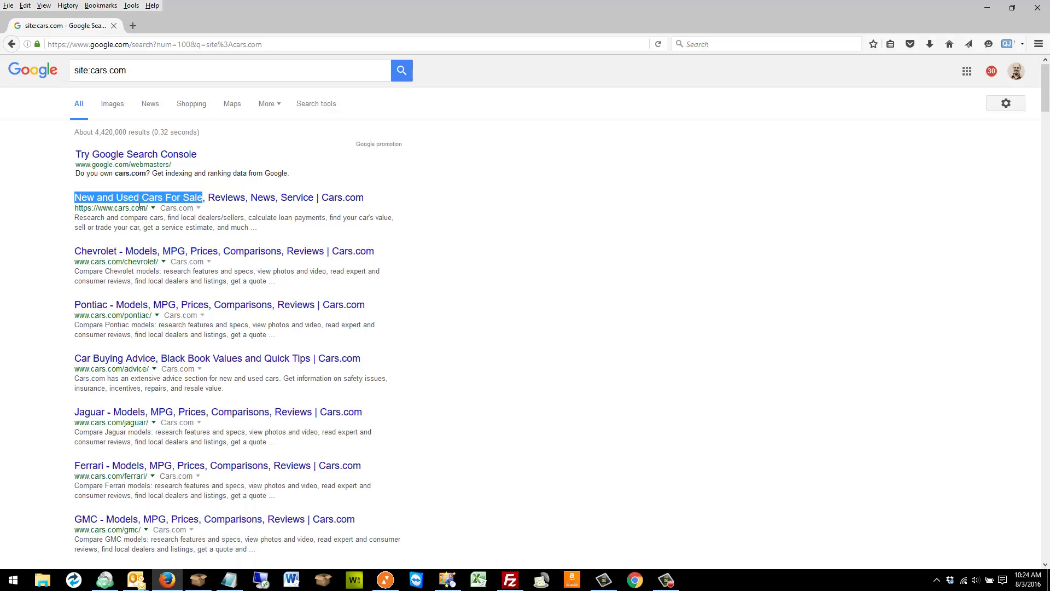
click(210, 585)
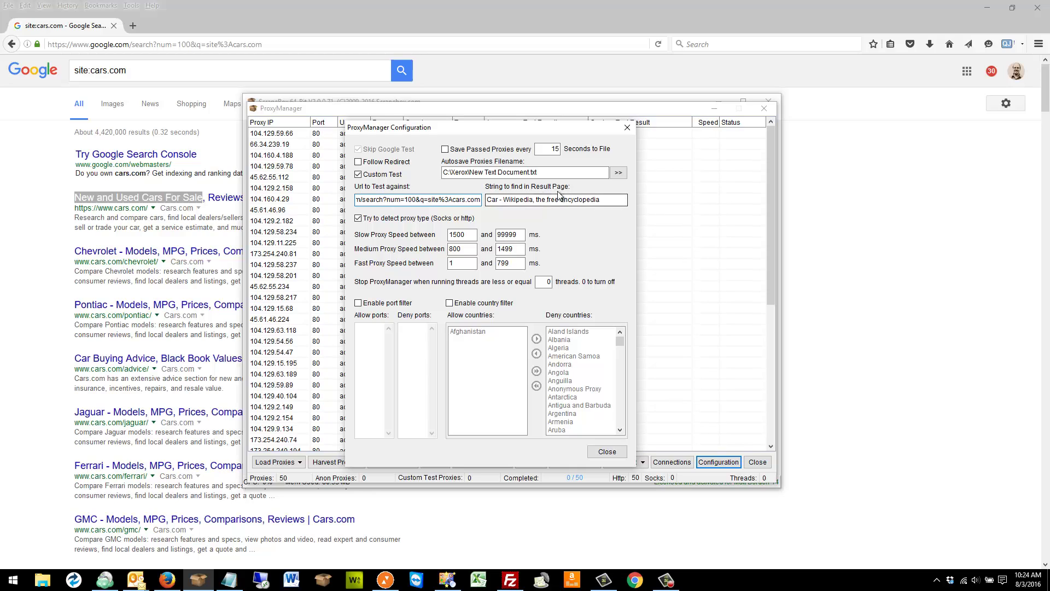
drag(487, 199, 661, 204)
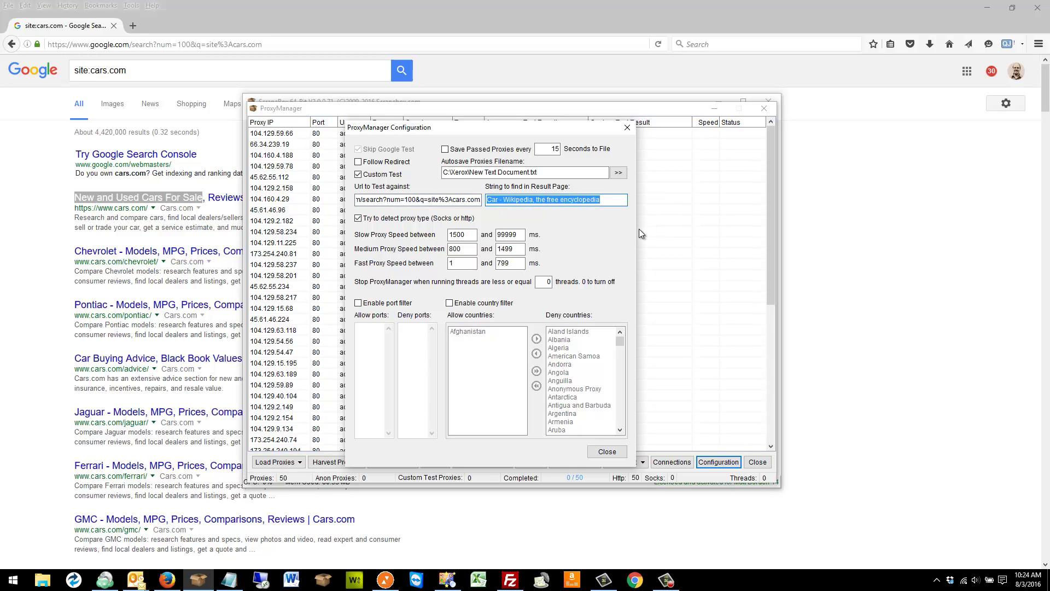
key(ctrl+v)
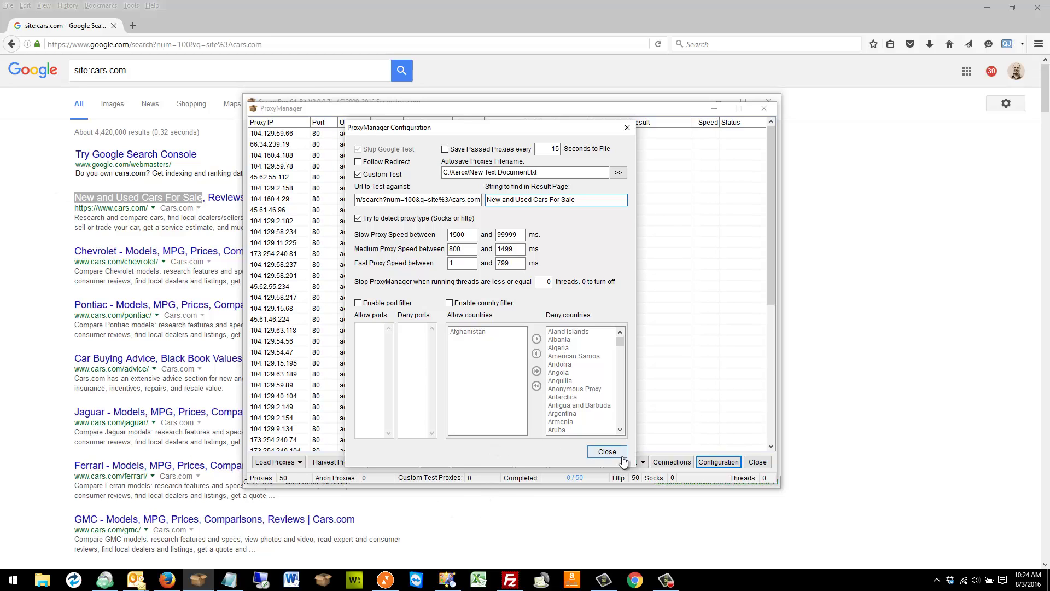
click(608, 452)
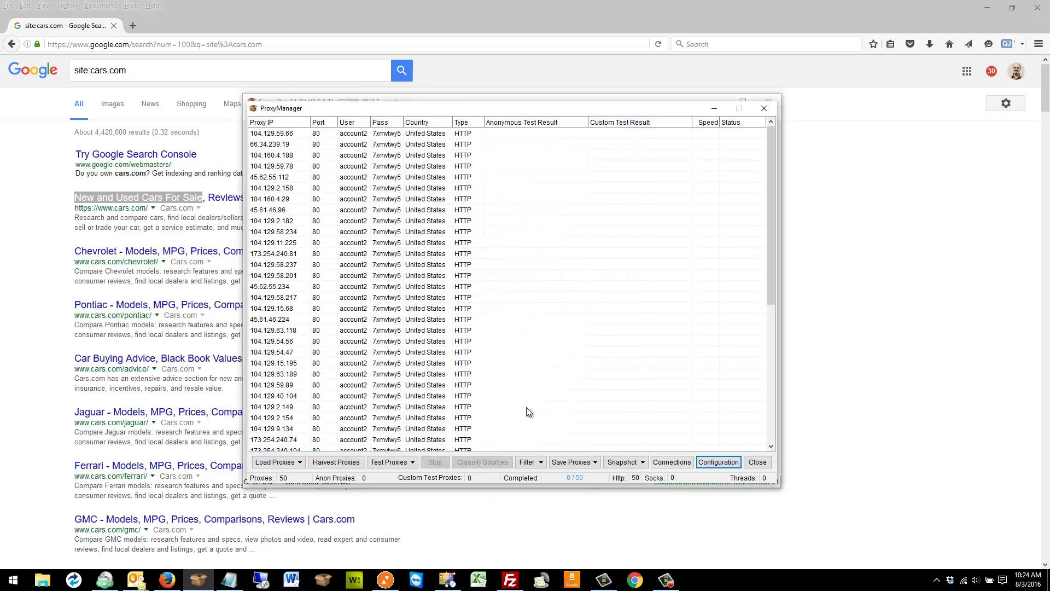
Test the loaded proxies in ProxyManager and review their anonymous and custom test results.
click(405, 462)
click(418, 476)
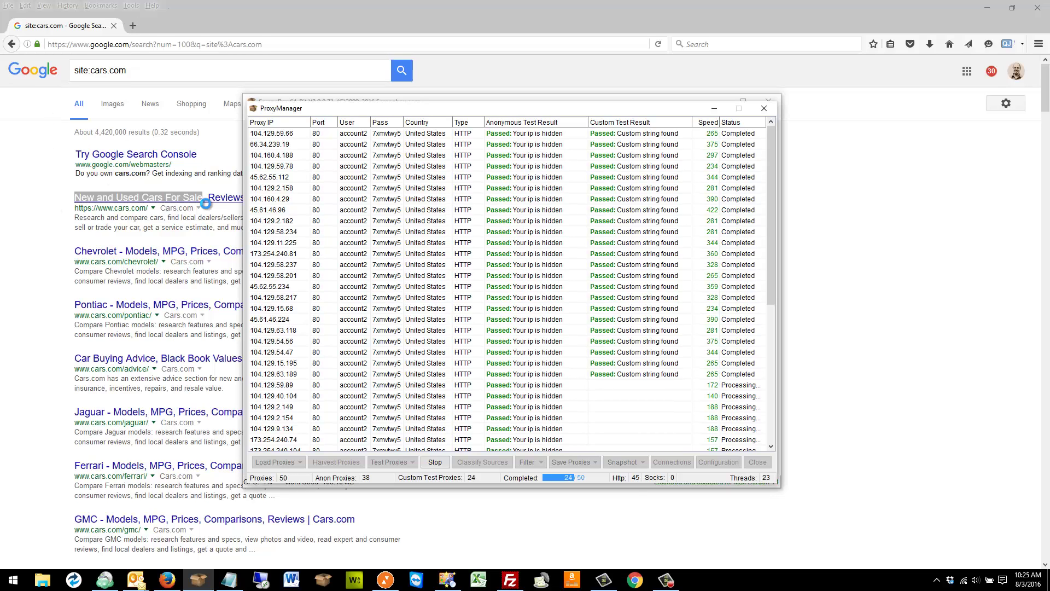
drag(770, 293, 778, 455)
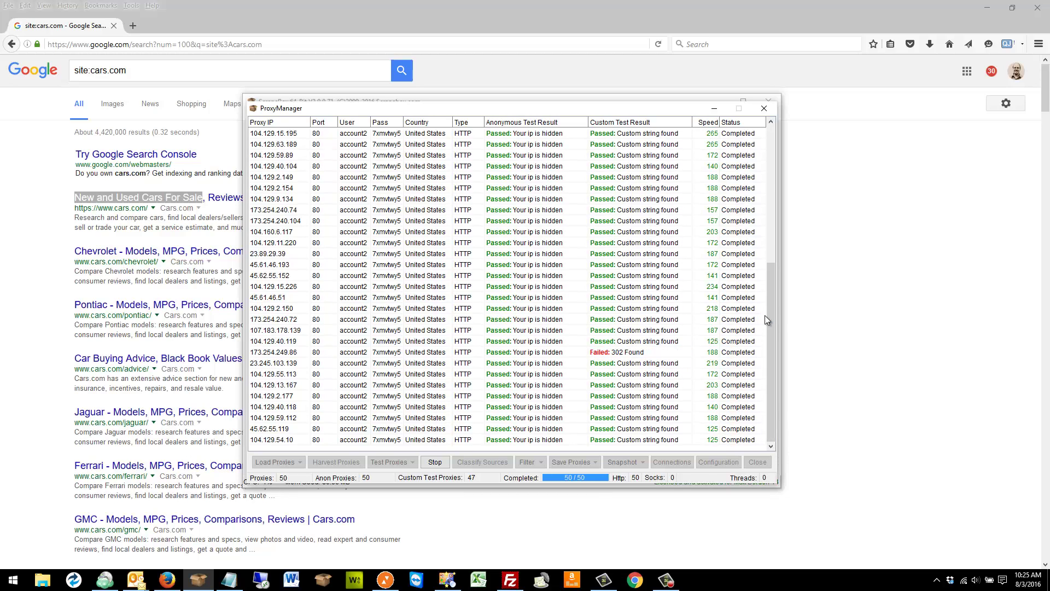
drag(772, 319, 569, 464)
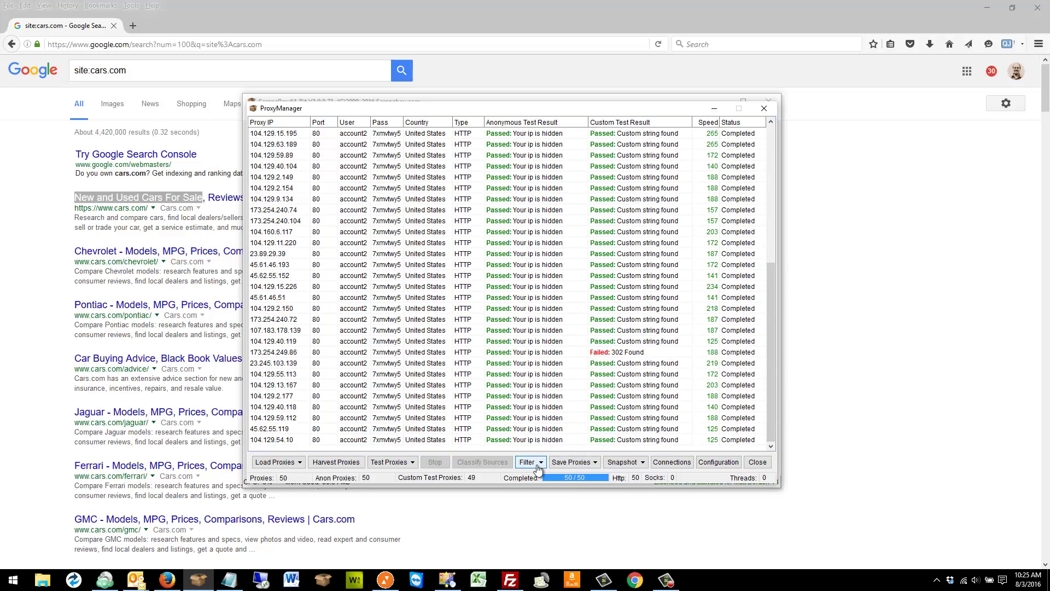
Filter the proxy list to keep only the proxies which passed the Google / Custom Test.
click(530, 462)
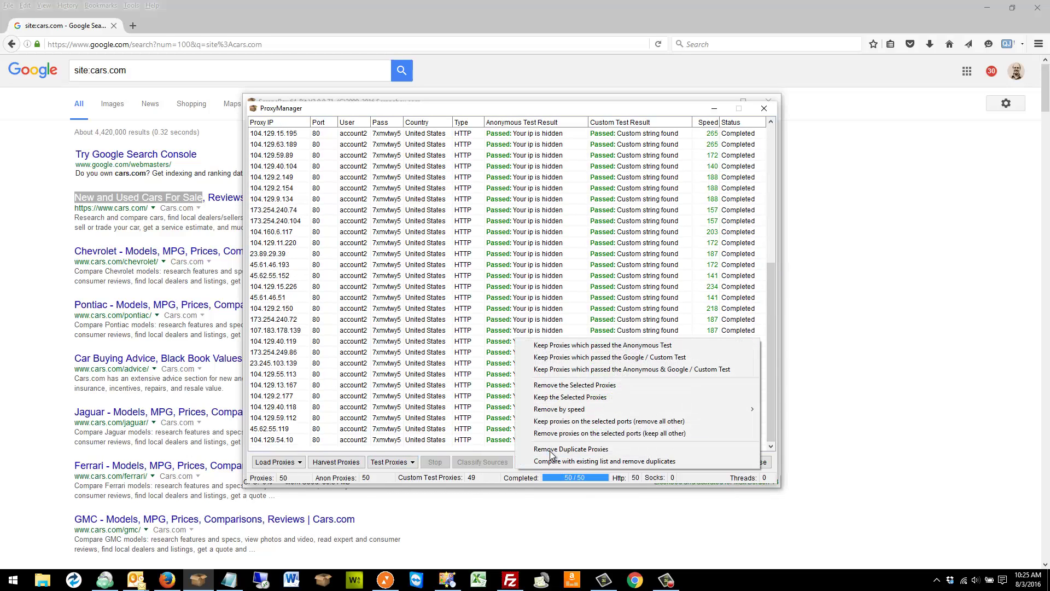
click(615, 361)
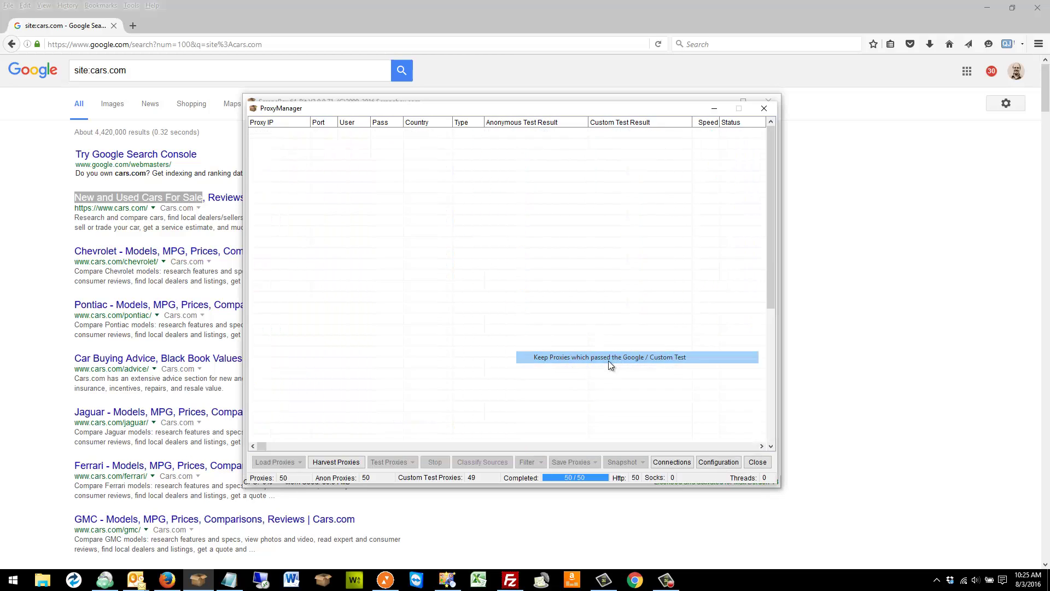
drag(769, 286, 770, 361)
click(535, 465)
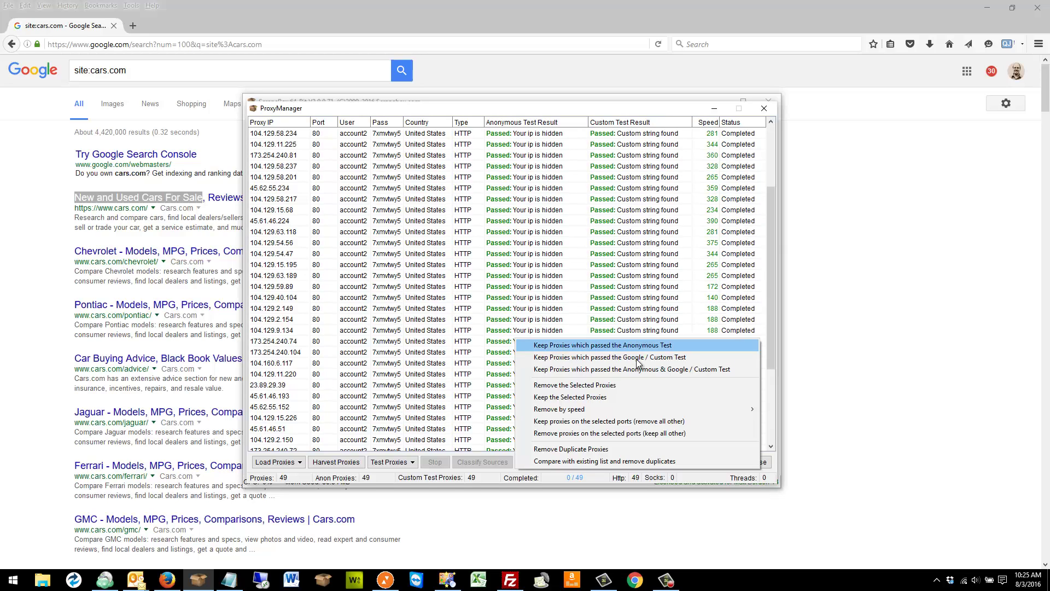
click(768, 336)
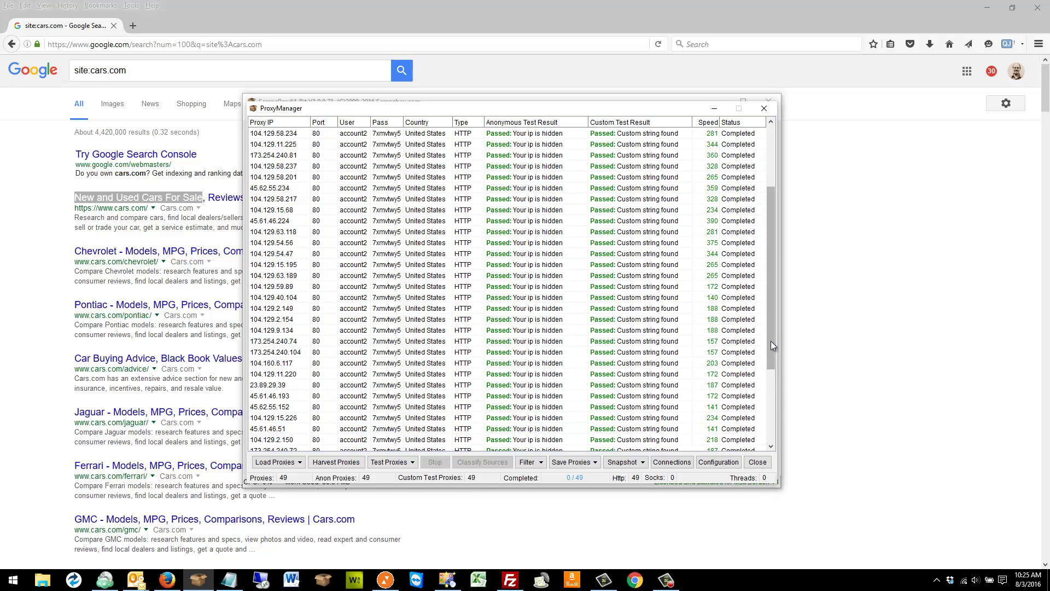
Switch to Firefox and open yellowpages.com.
click(47, 143)
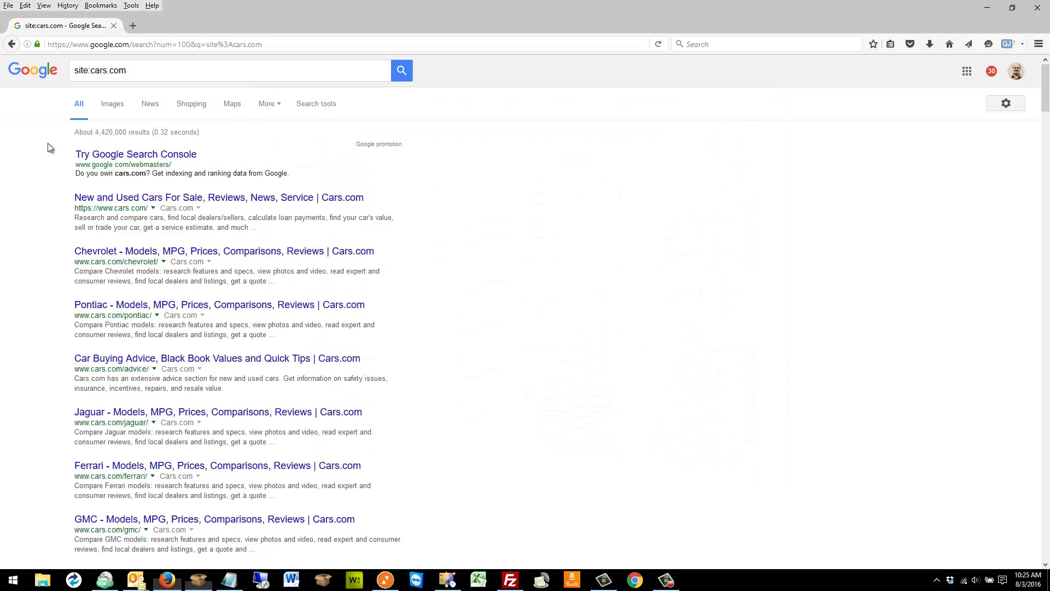
click(110, 46)
text(yell)
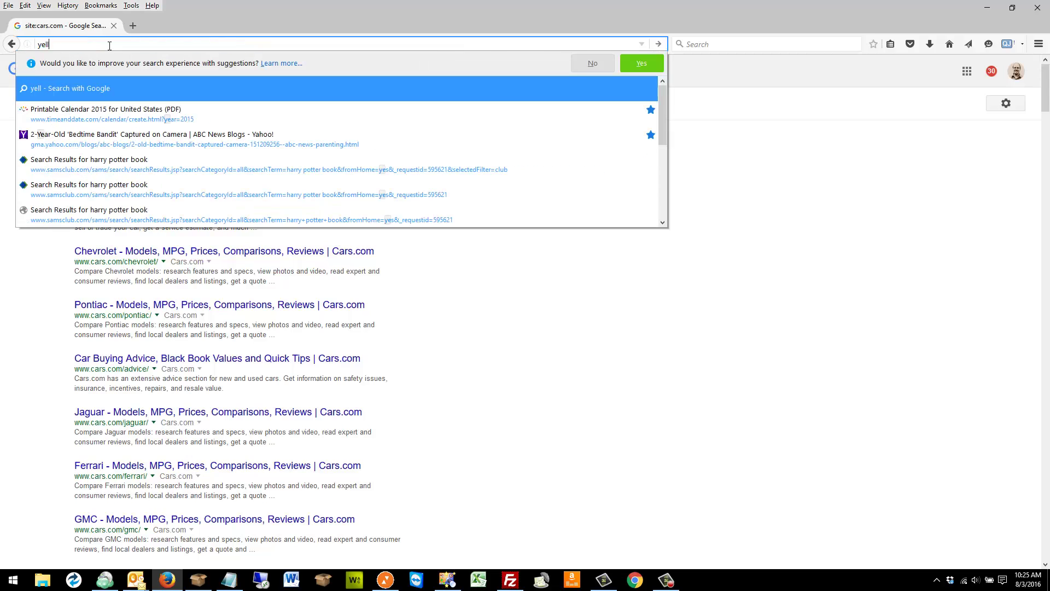
text(owpages.co)
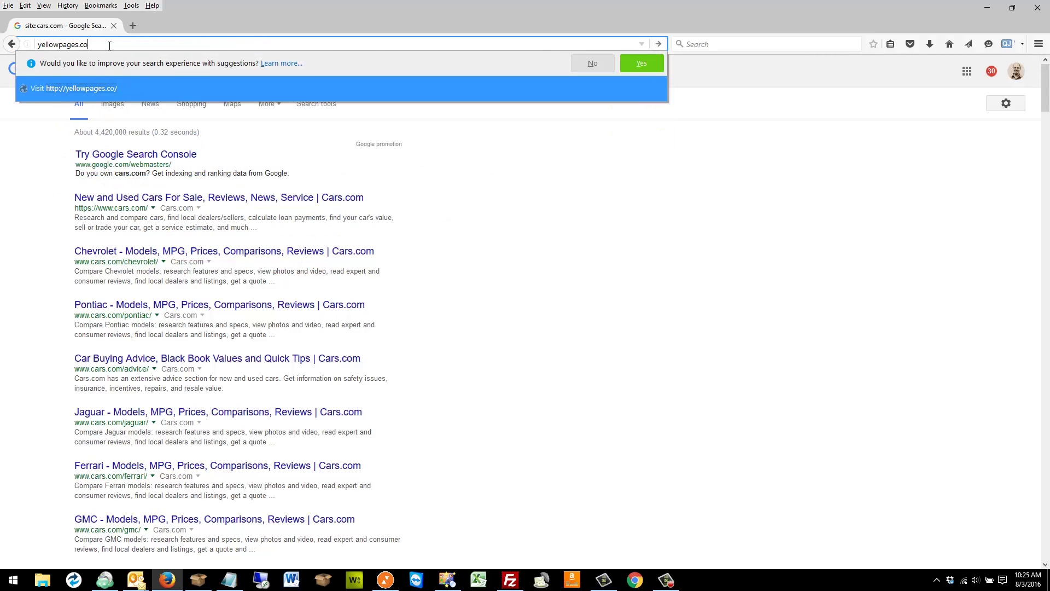
key(Return)
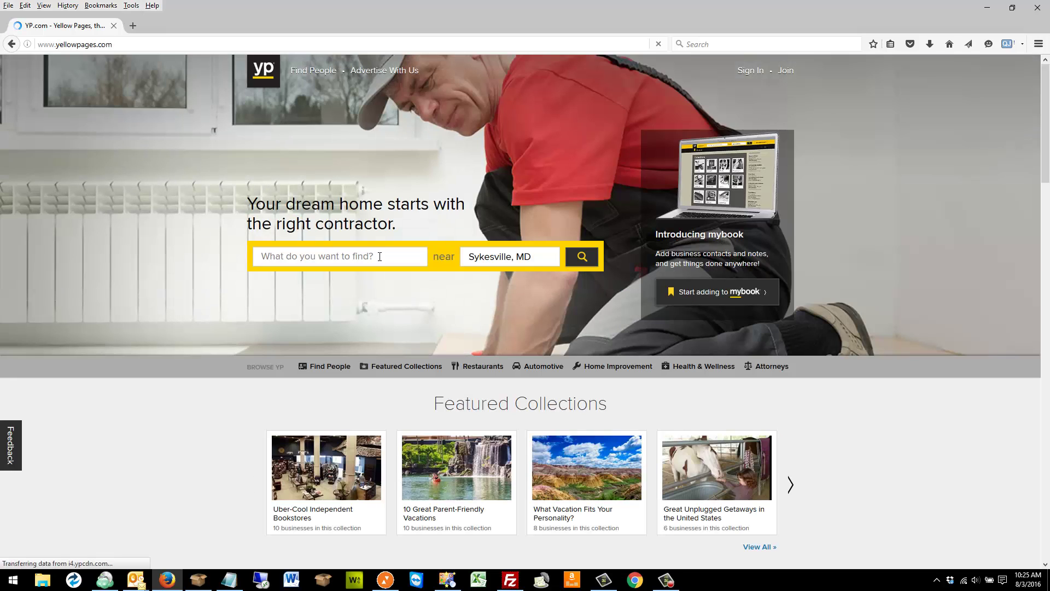
Search Yellow Pages for "cars" near "detroit mi".
click(380, 256)
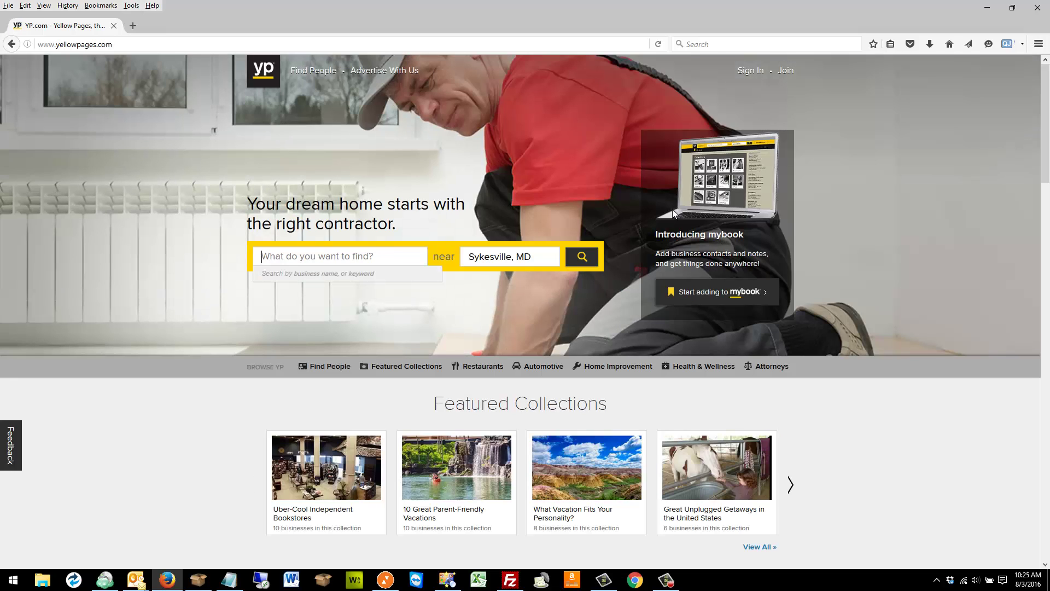
text(cars)
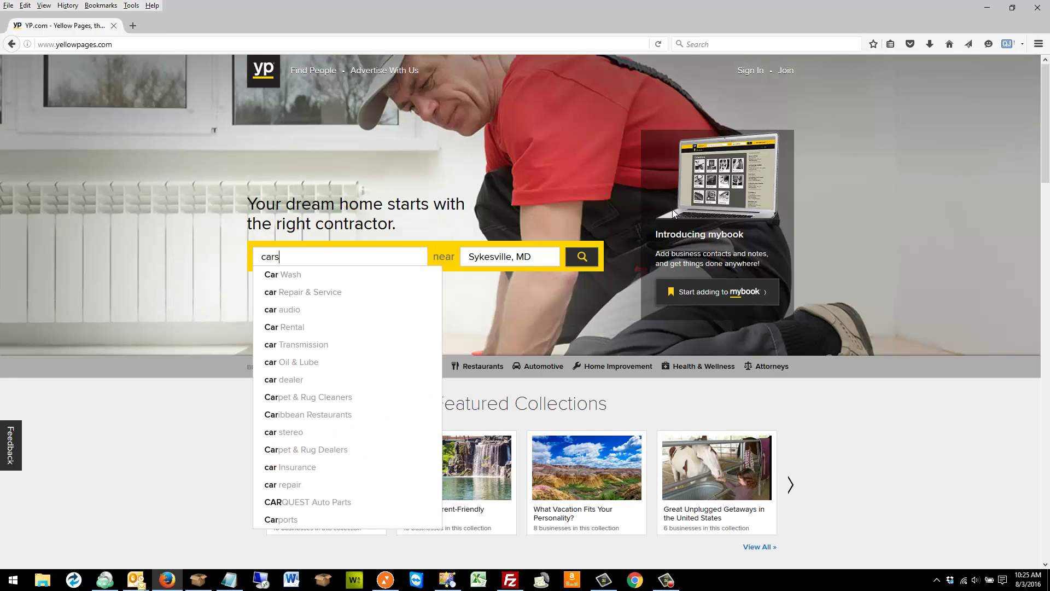
key(Tab)
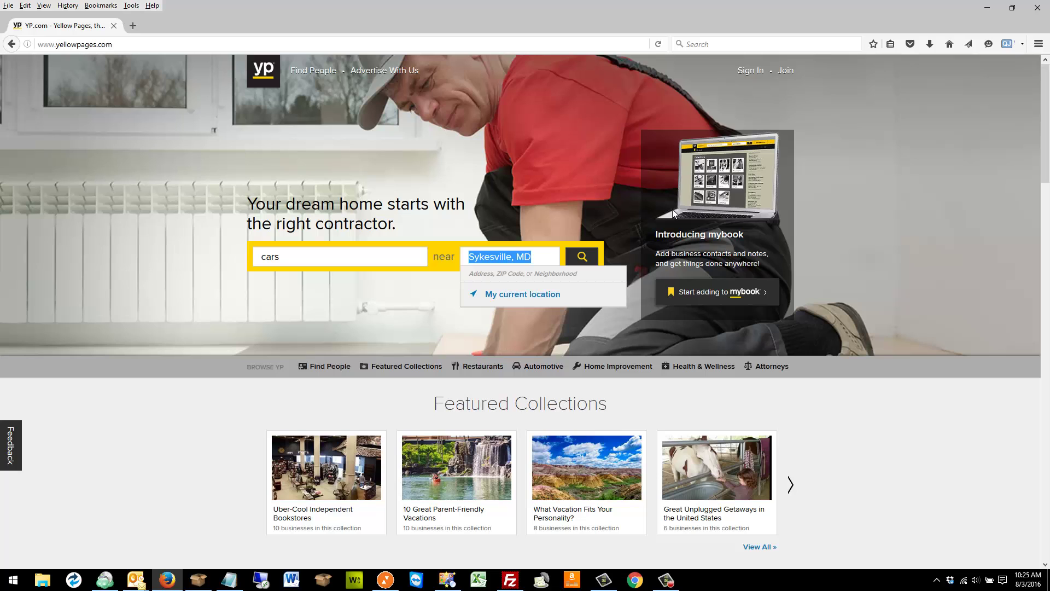
text(detroit mi)
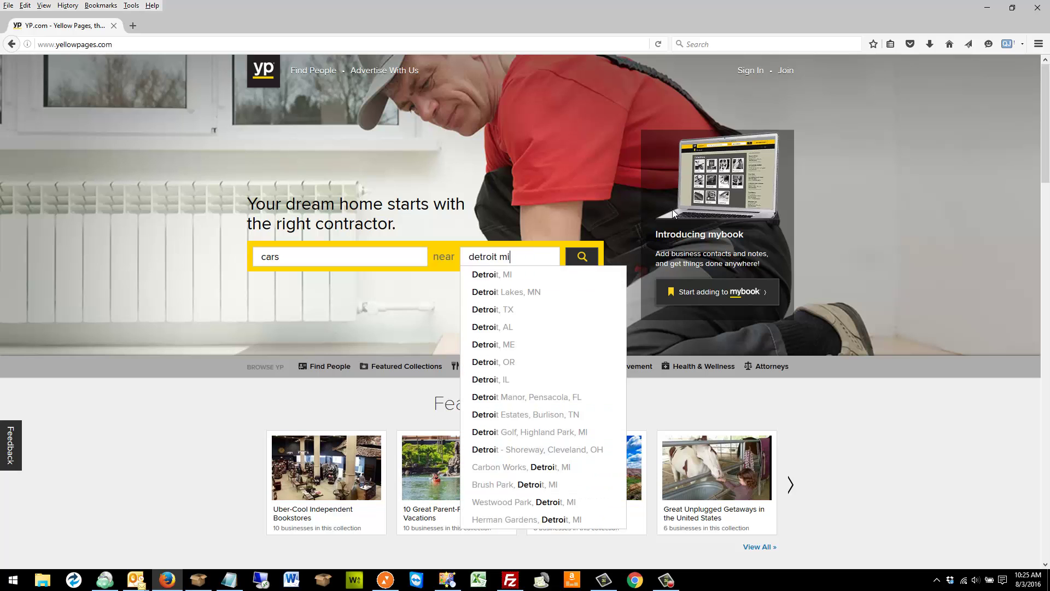
key(Return)
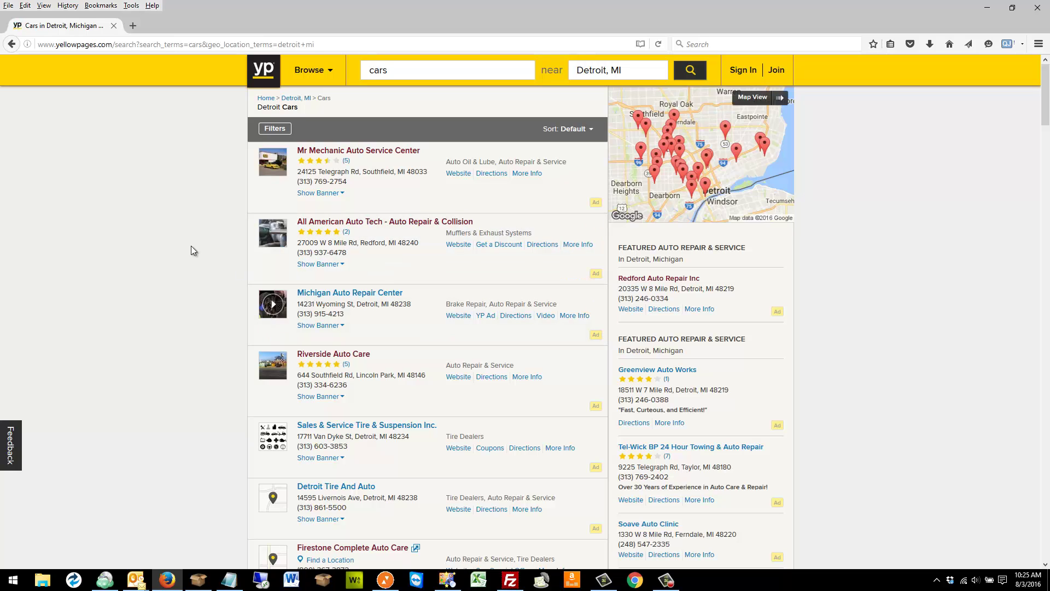
Copy the full web address of the Detroit cars results page.
click(163, 45)
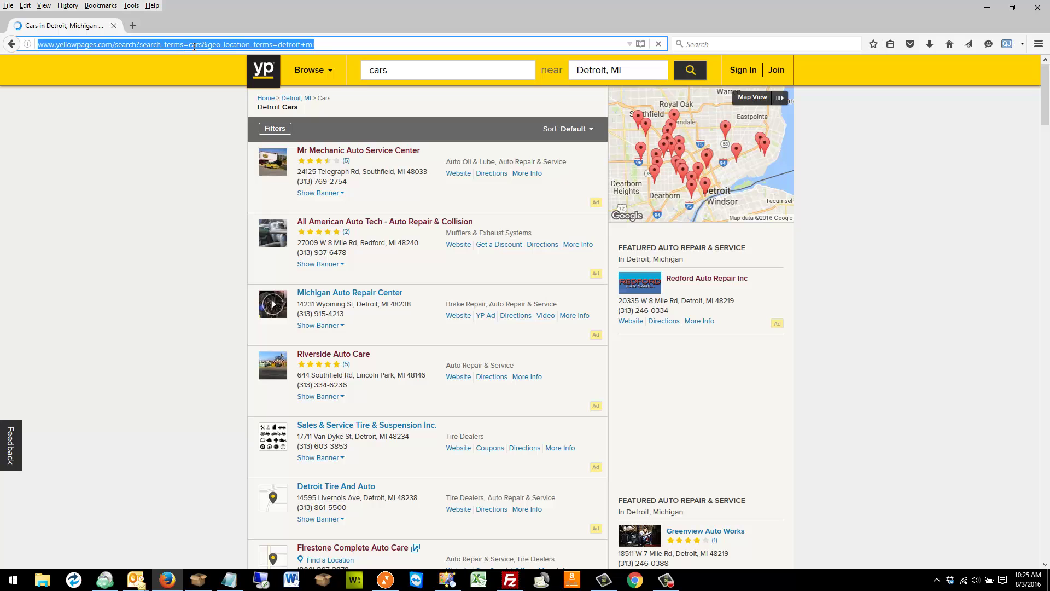
right_click(290, 42)
click(326, 75)
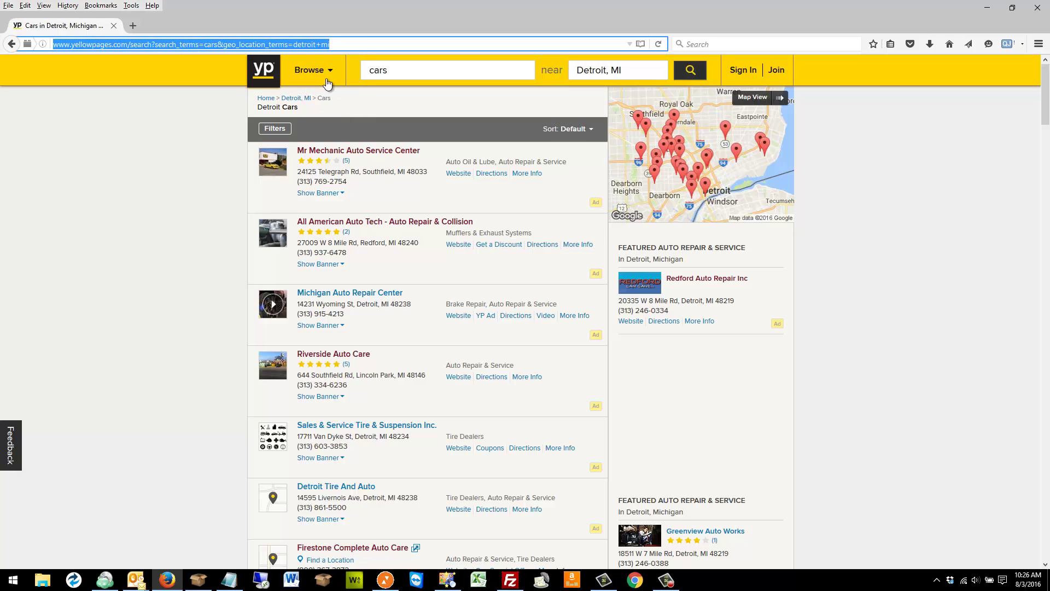
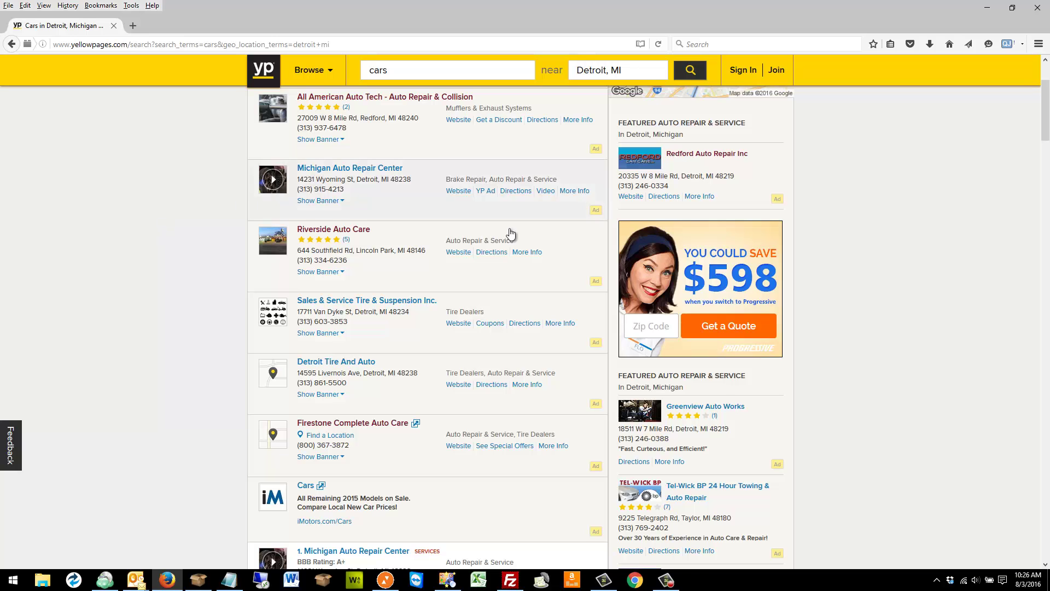
Reload the Yellow Pages results page and look through its sponsored and numbered listings.
scroll(895, 148, up, 2)
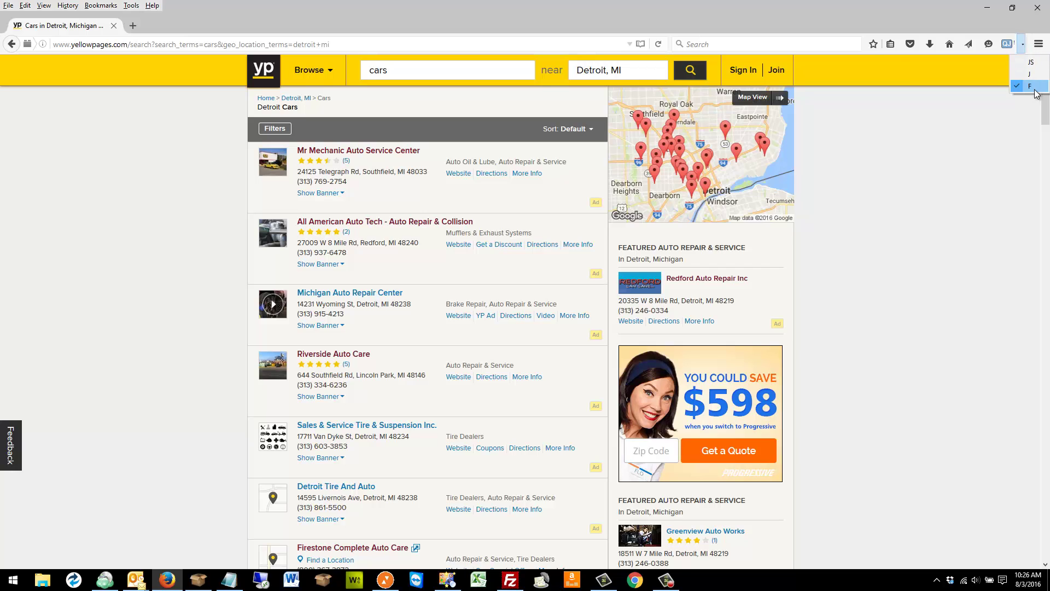
click(661, 44)
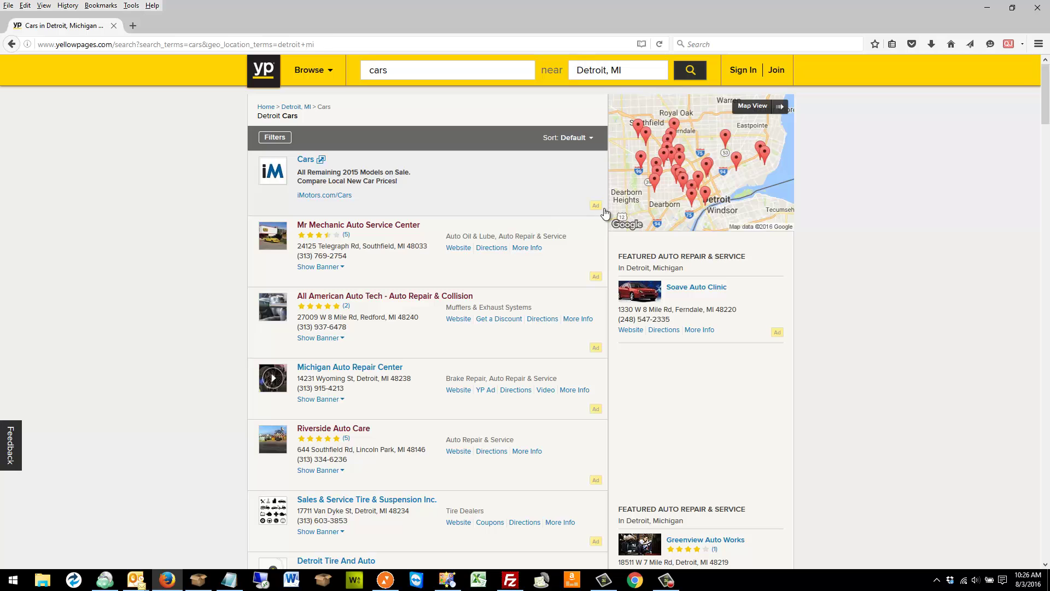
scroll(306, 265, down, 10)
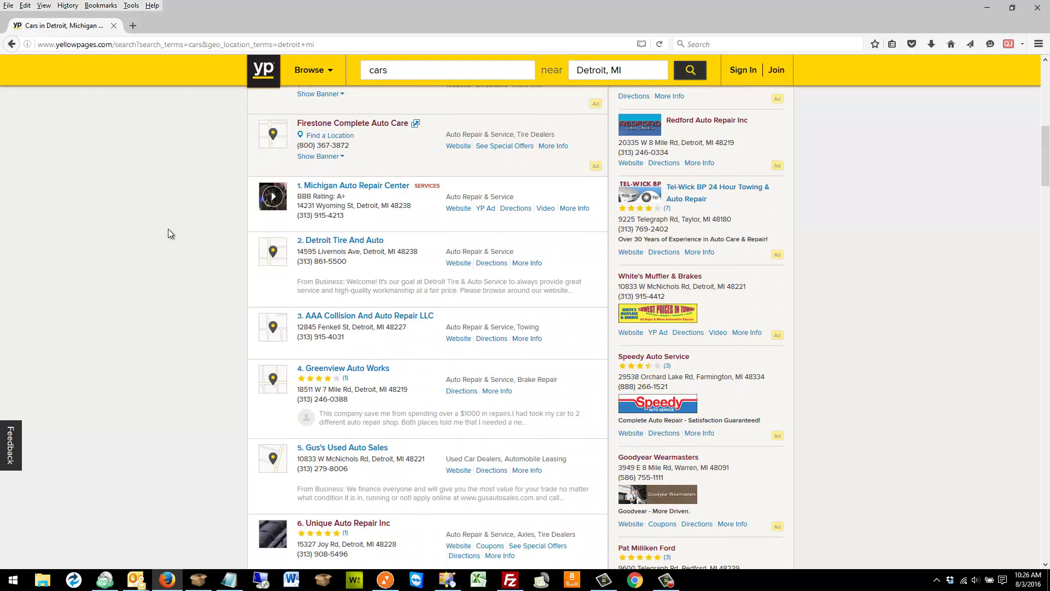
scroll(225, 206, up, 10)
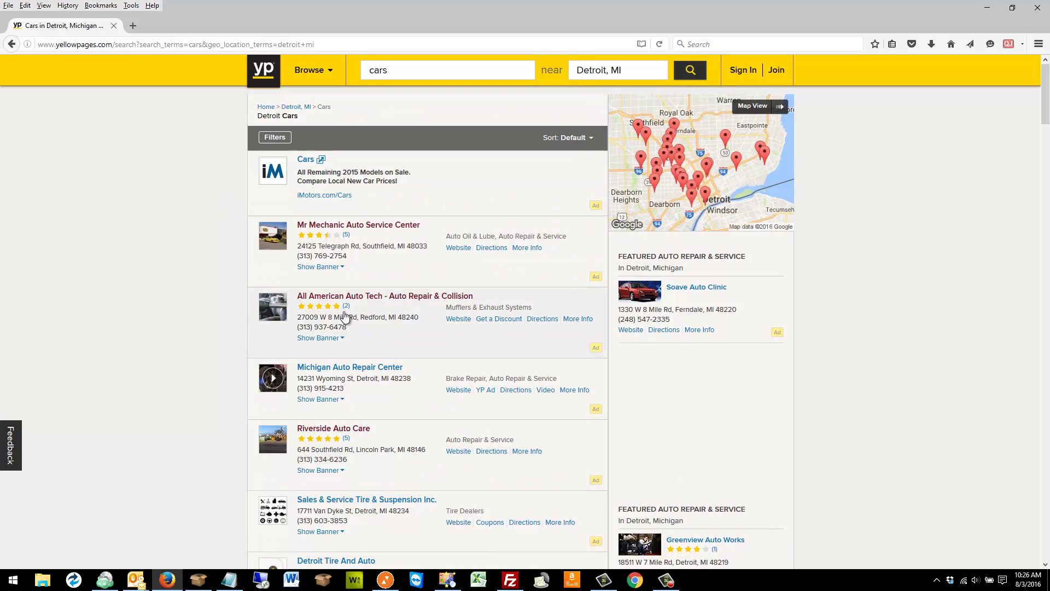
Copy "Michigan Auto Repair Center" from the first numbered listing into ProxyManager's string to find in the result page.
scroll(186, 282, down, 7)
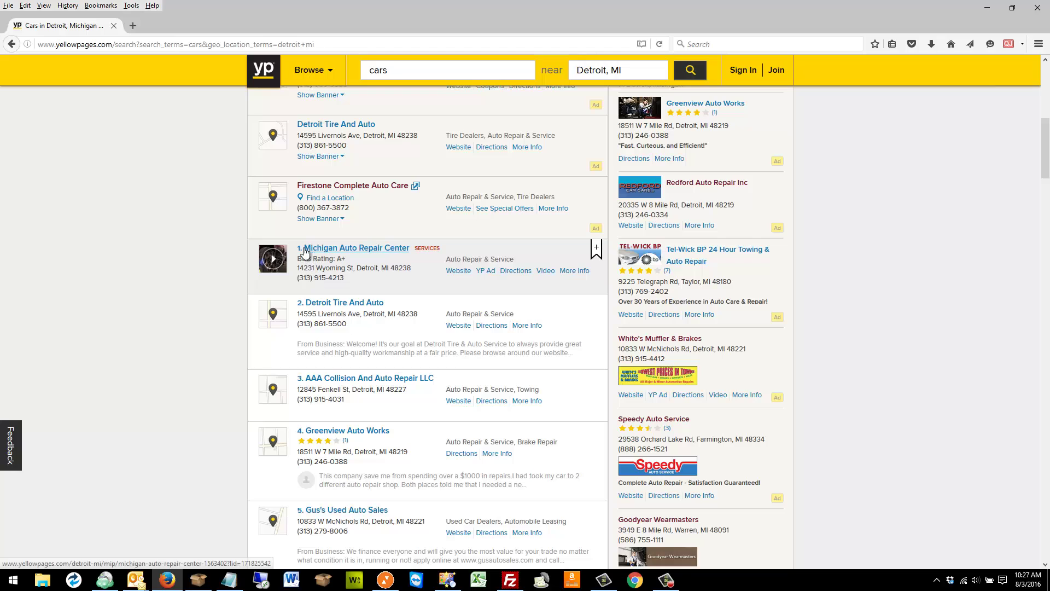
drag(300, 249, 411, 253)
key(ctrl+c)
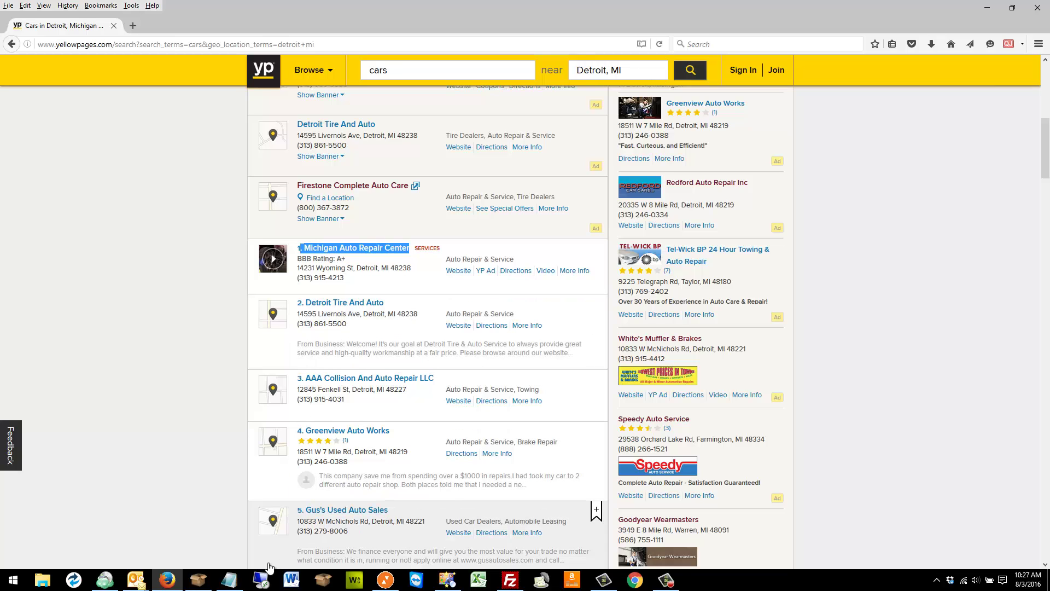
click(198, 580)
drag(611, 197, 513, 198)
key(ctrl+v)
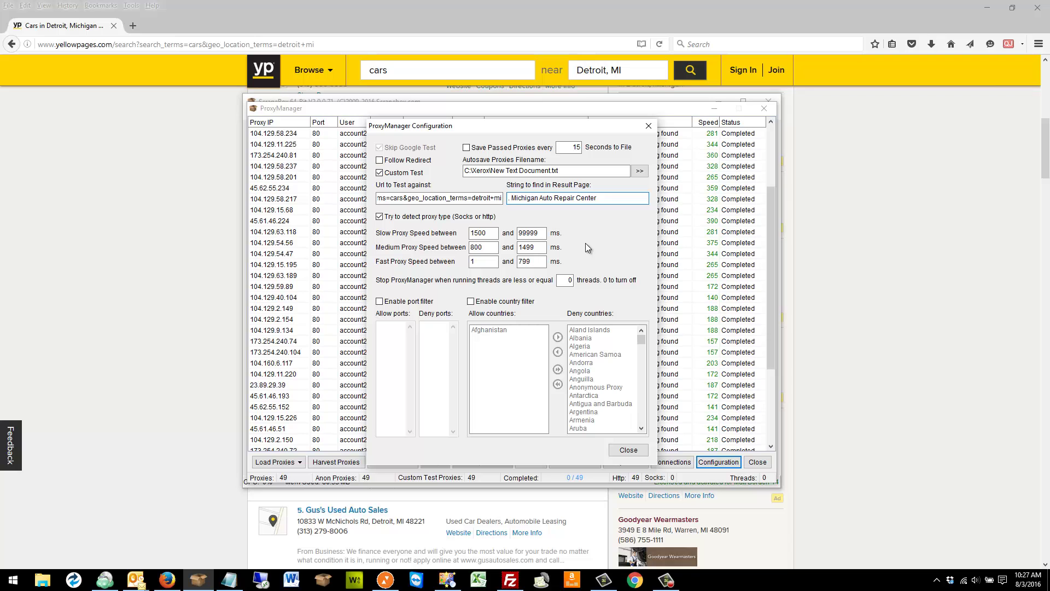
Remove the leading space before "Michigan Auto Repair Center" in the string to find, and close the configuration.
key(Delete)
click(227, 362)
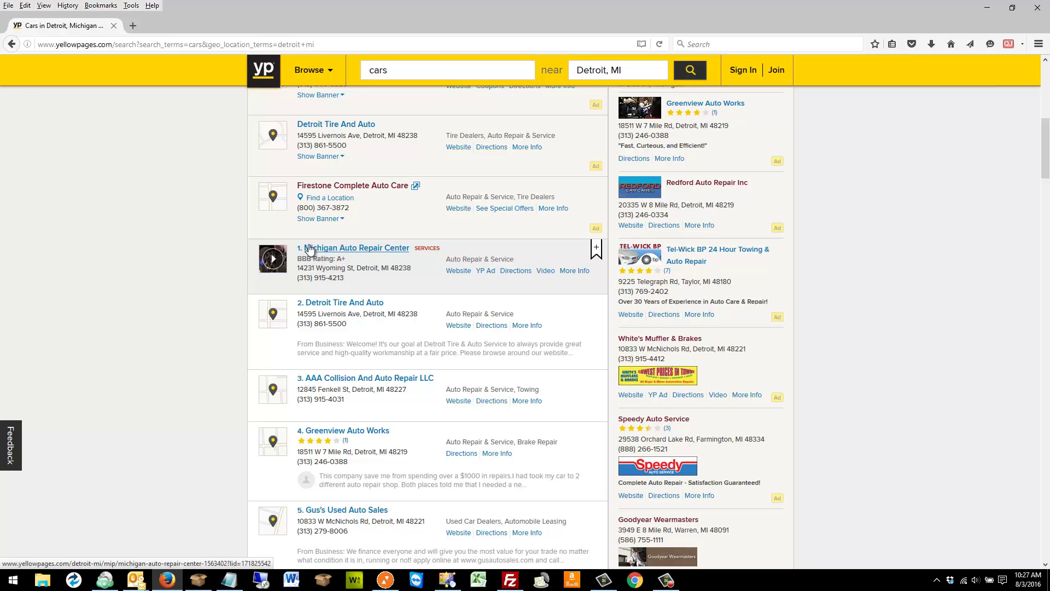
click(213, 584)
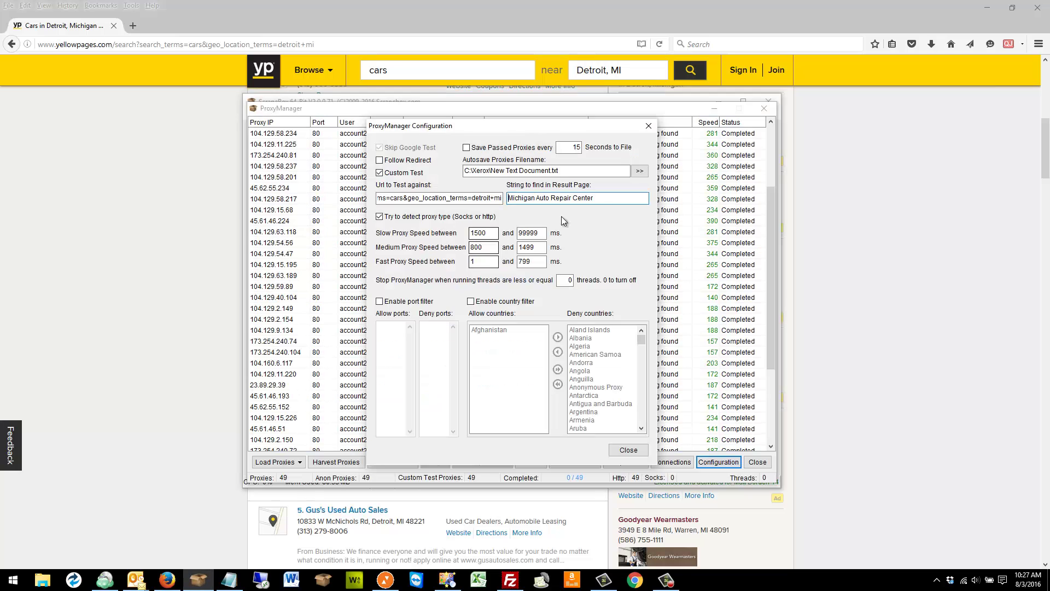
click(628, 450)
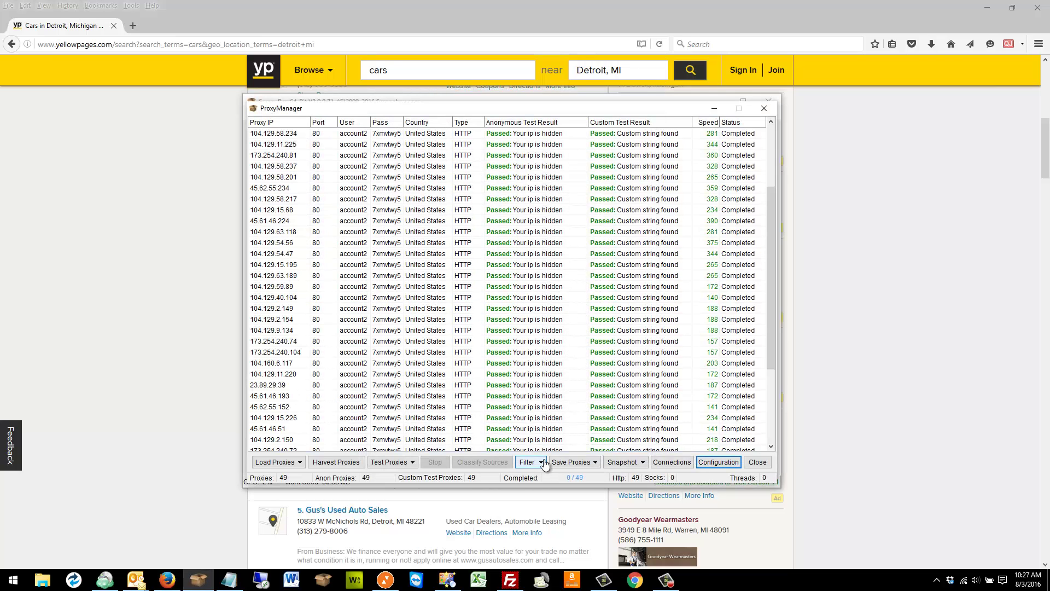
Test the proxies against the Yellow Pages custom test, review the results through the whole list, and close ProxyManager.
click(398, 461)
click(406, 473)
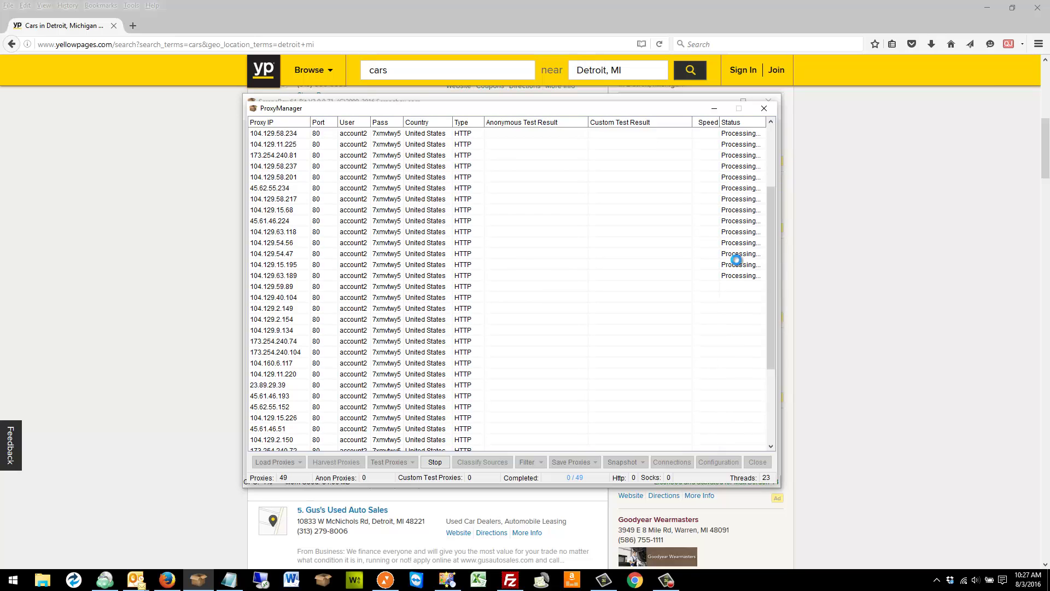
scroll(772, 220, up, 3)
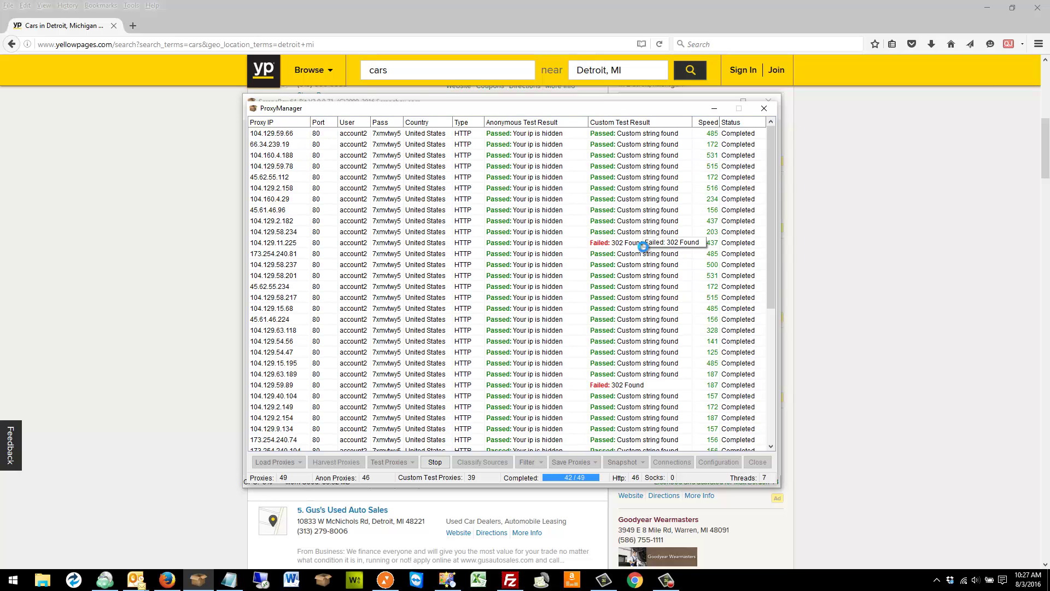
drag(774, 228, 756, 432)
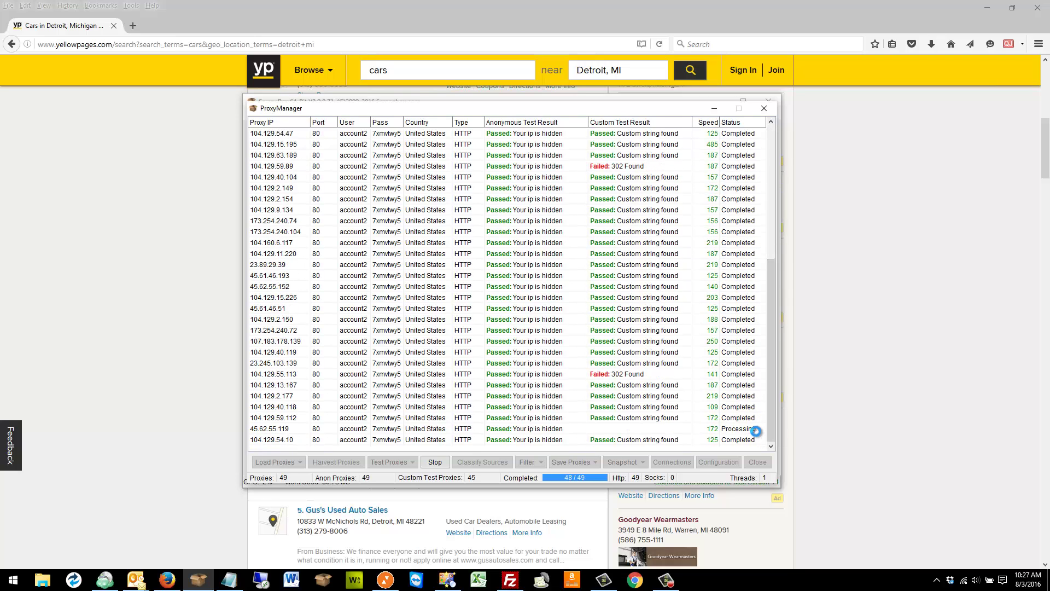
drag(771, 380, 774, 207)
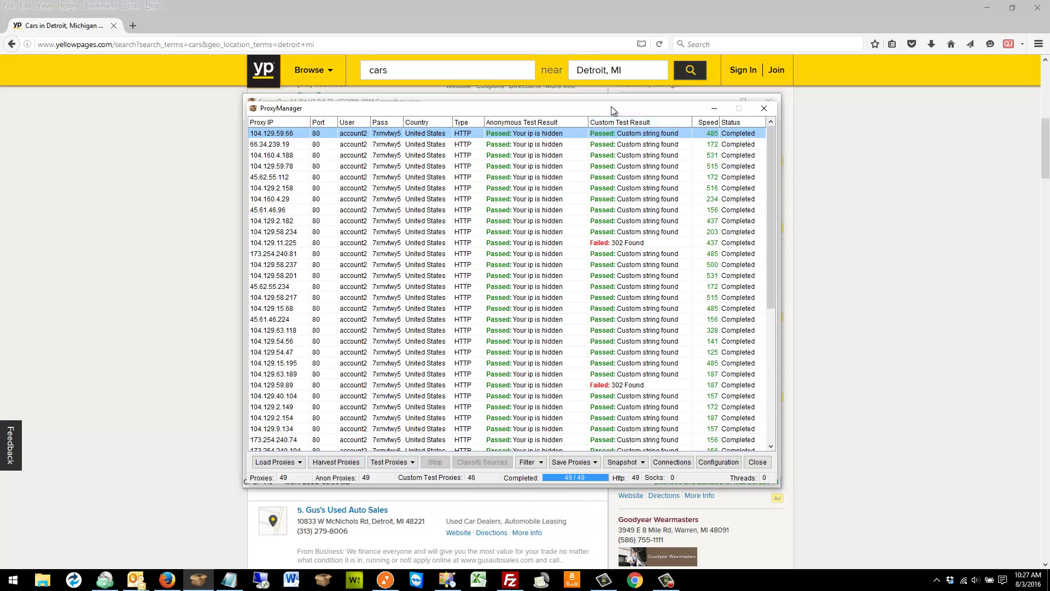
drag(612, 106, 605, 154)
click(752, 509)
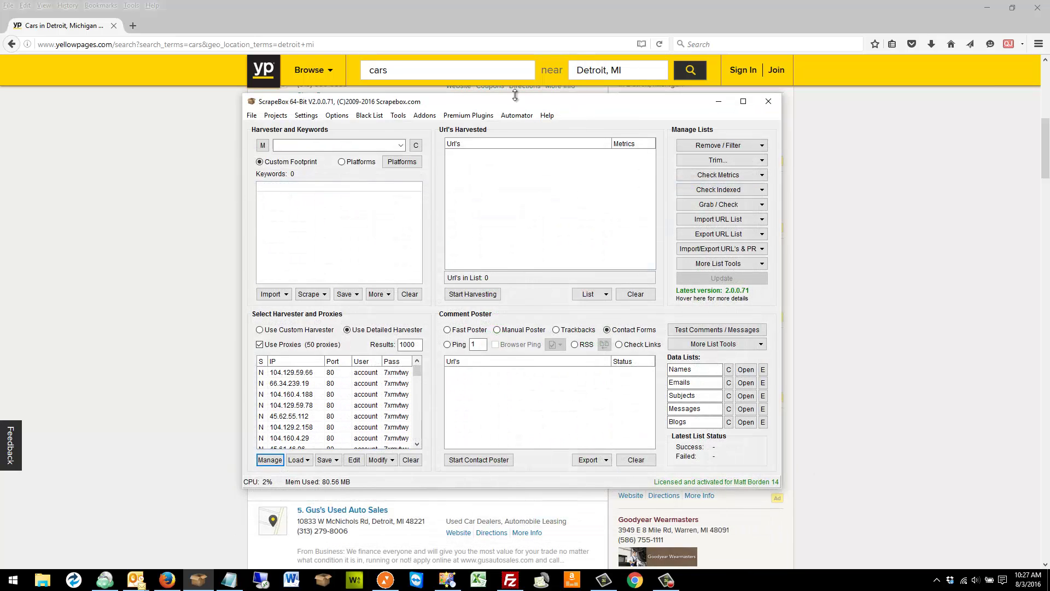
Open the YPScraper premium plugin to look at its proxy list, and exit the plugin.
click(469, 114)
click(472, 192)
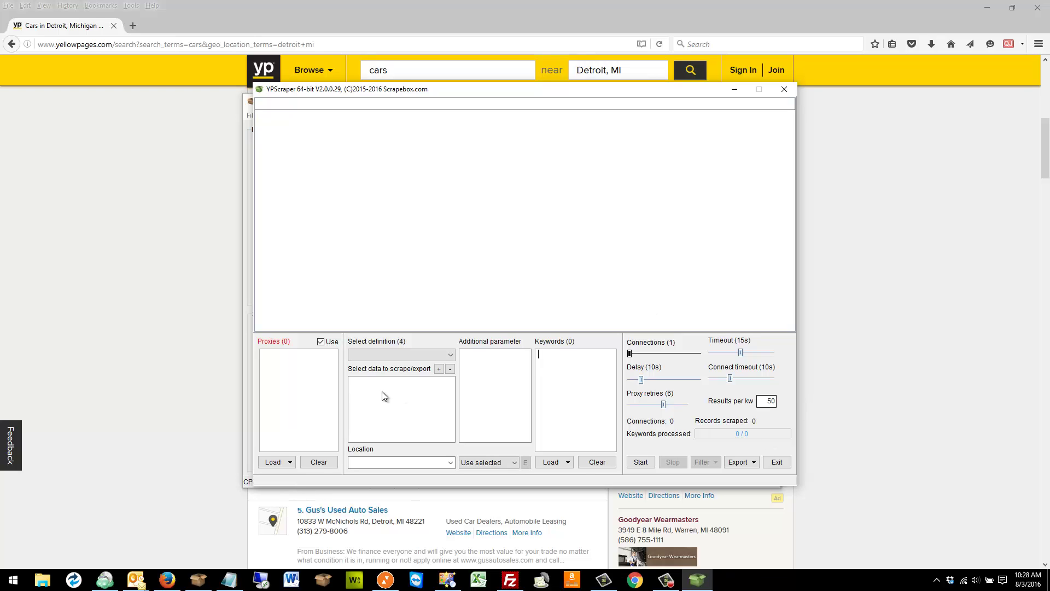
click(310, 359)
click(782, 464)
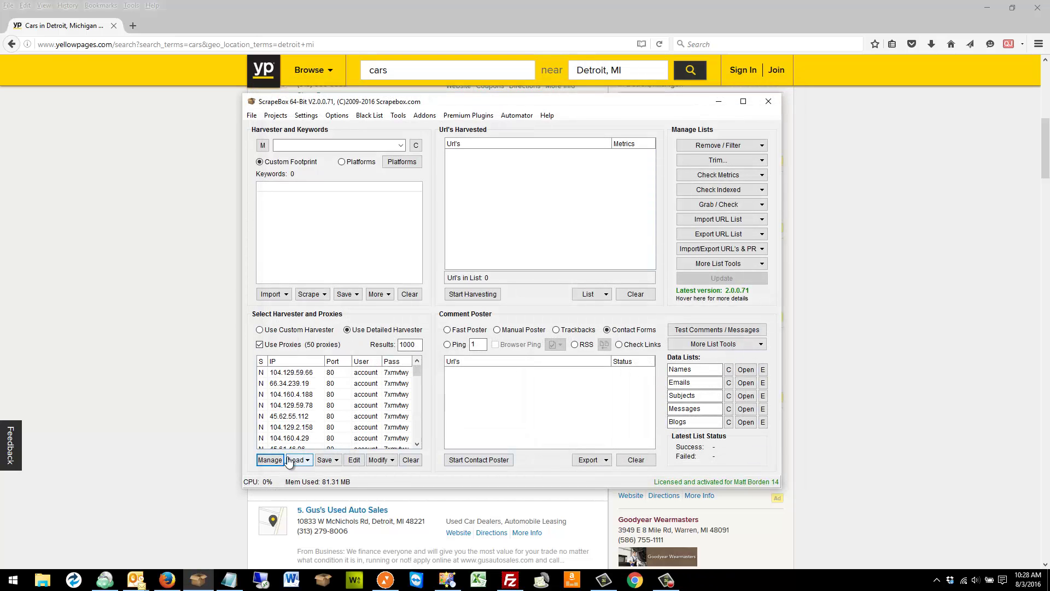
Reopen ProxyManager's configuration to check the custom test's URL and string to find, and close it.
click(719, 461)
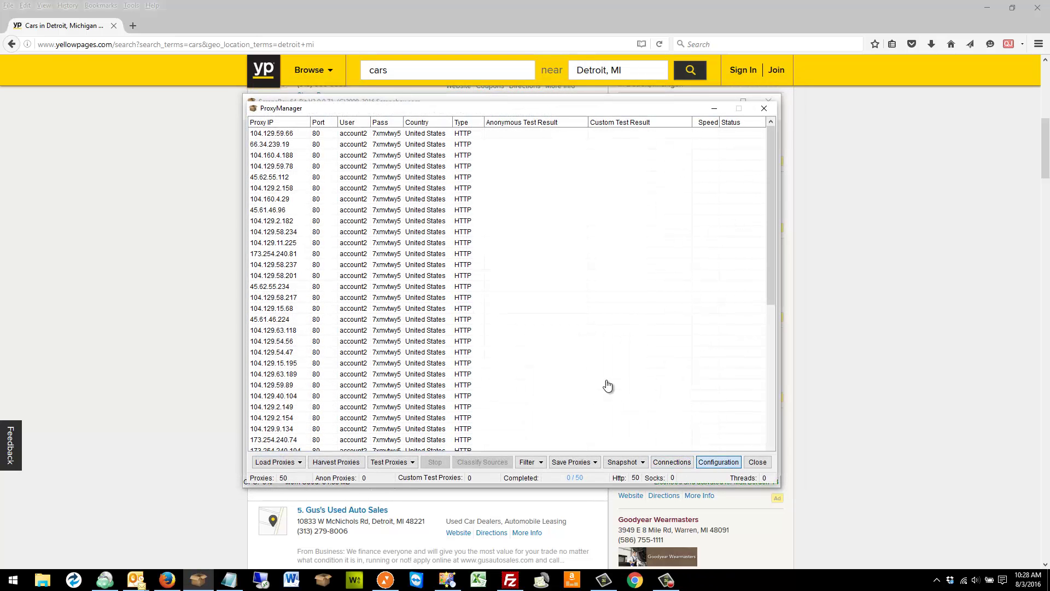
drag(419, 198, 501, 198)
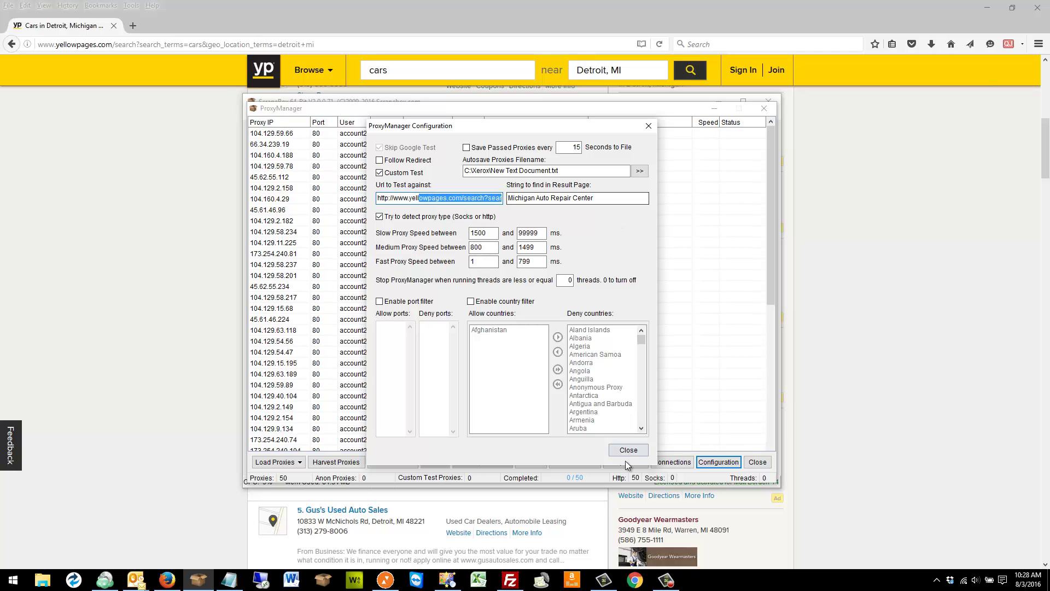
click(630, 452)
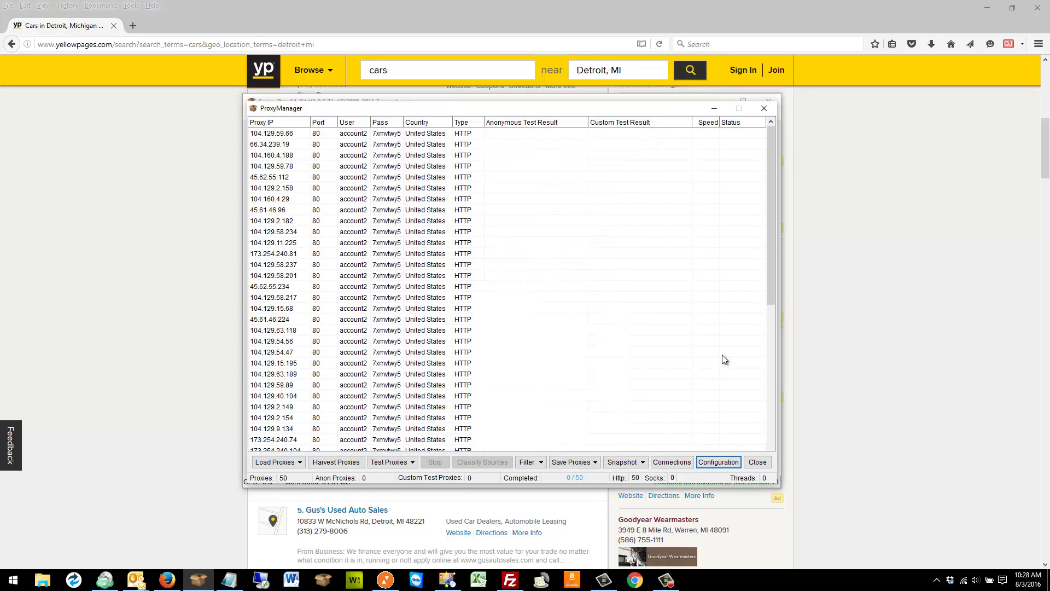